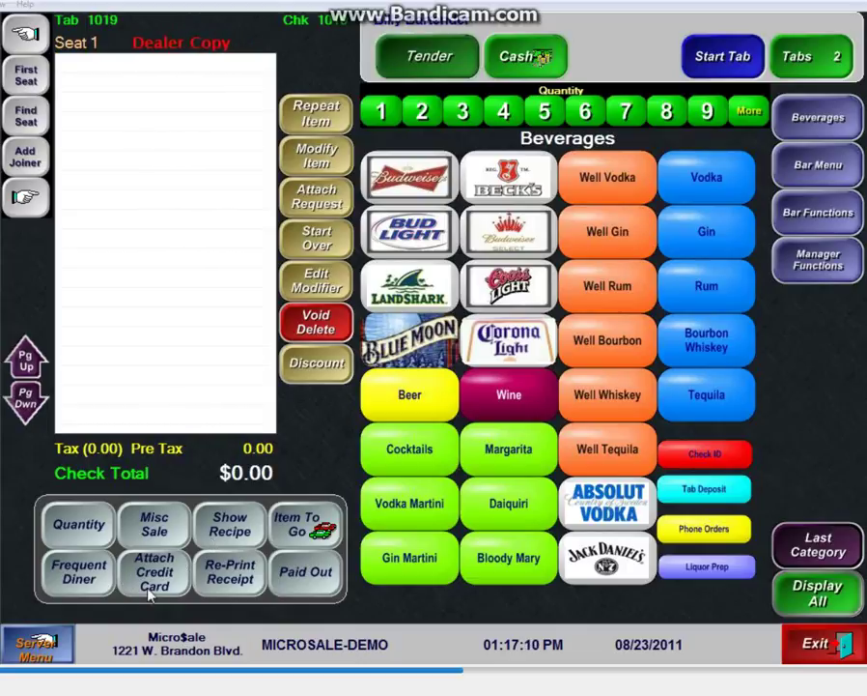
Step: Open Split Check on the six-drink tab and add a second seat
left_click(27, 649)
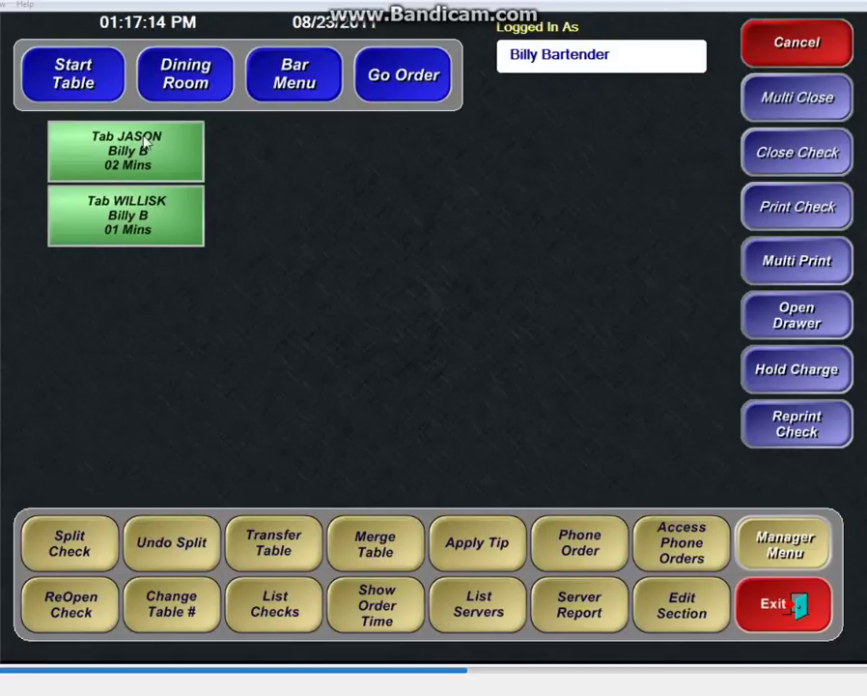
left_click(73, 547)
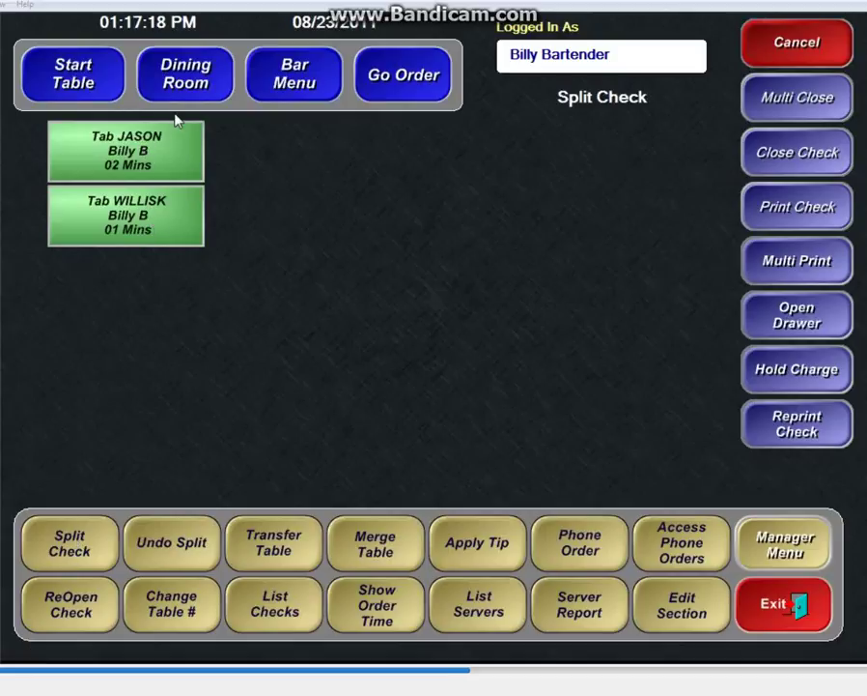
left_click(121, 163)
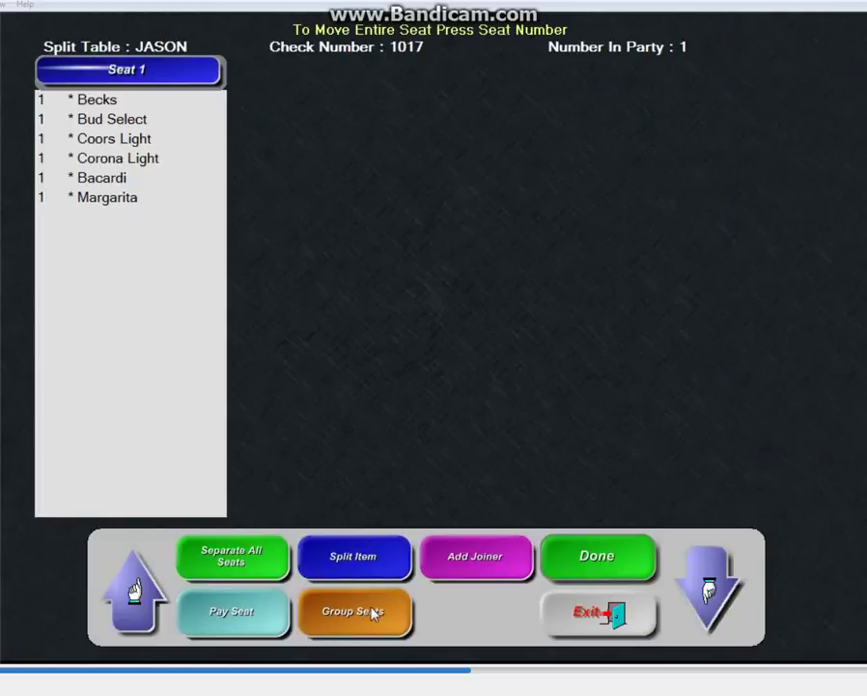
left_click(431, 547)
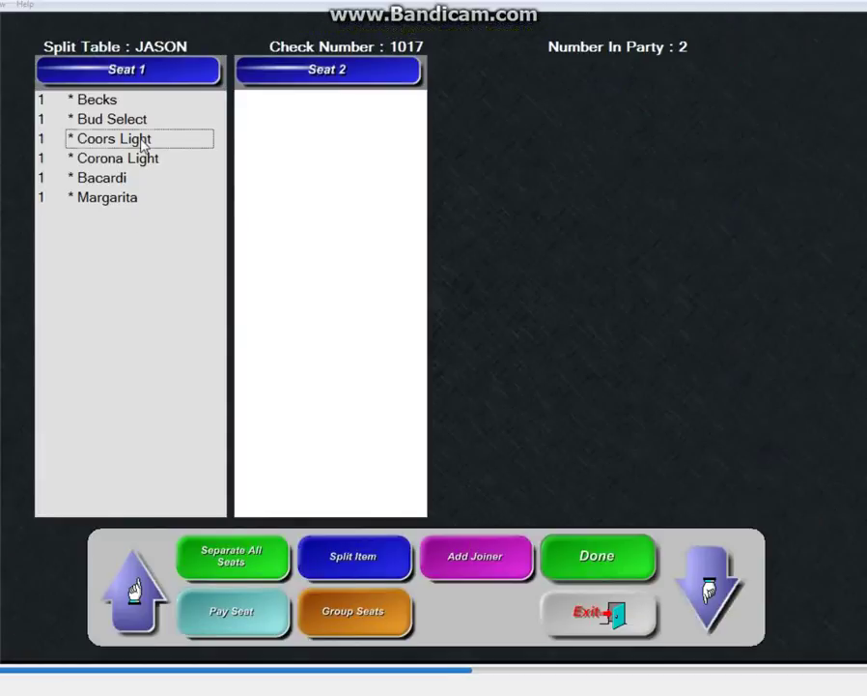
Step: Move Coors Light, Corona Light and Margarita to Seat 2 and begin paying Seat 2
left_click_drag(139, 145, 273, 140)
left_click_drag(109, 145, 310, 137)
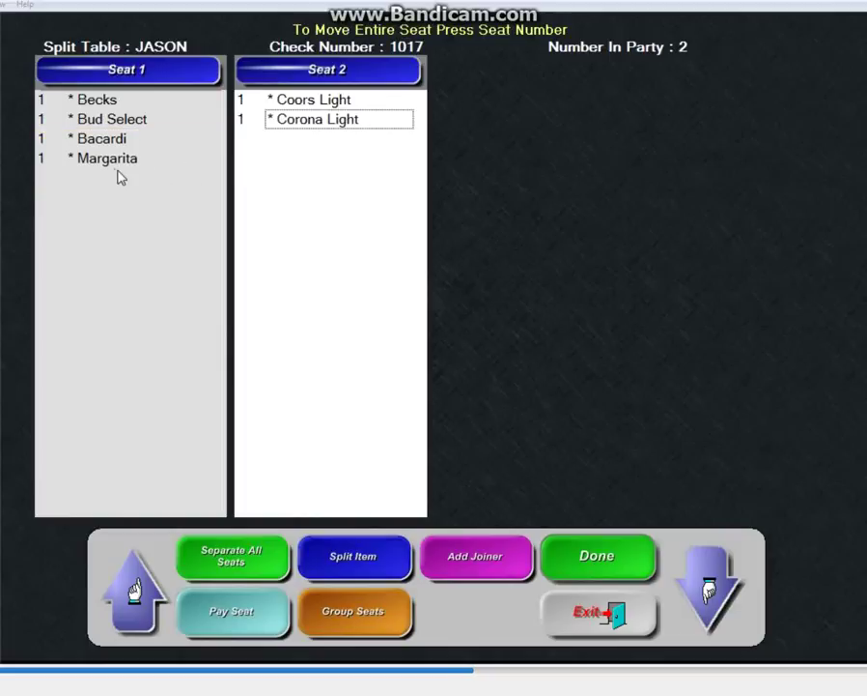
left_click_drag(120, 176, 305, 160)
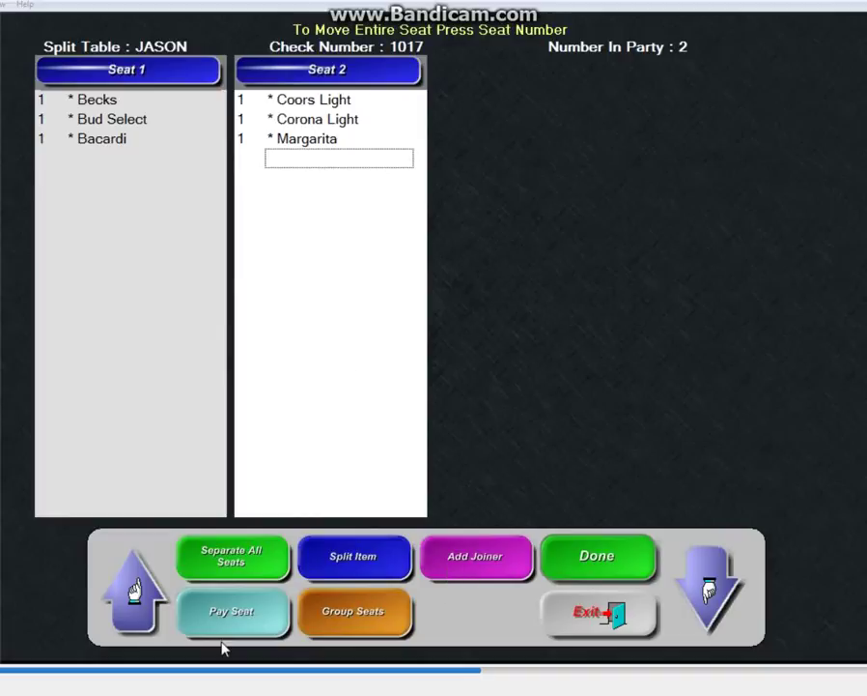
left_click(198, 618)
left_click(396, 121)
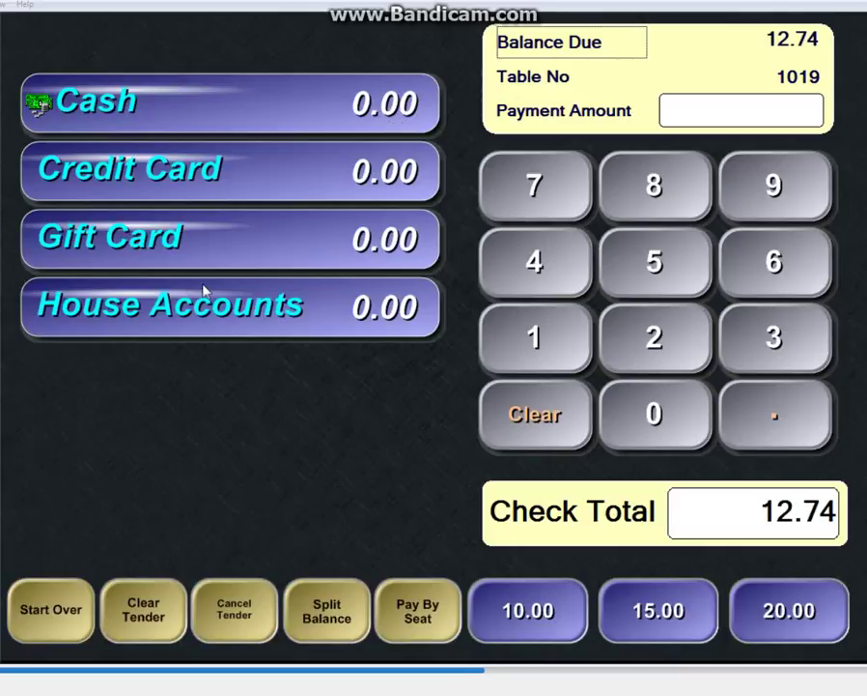
Step: Charge Seat 2's 12.74 to credit card as two 6.37 payments and send them
left_click(211, 182)
left_click(207, 184)
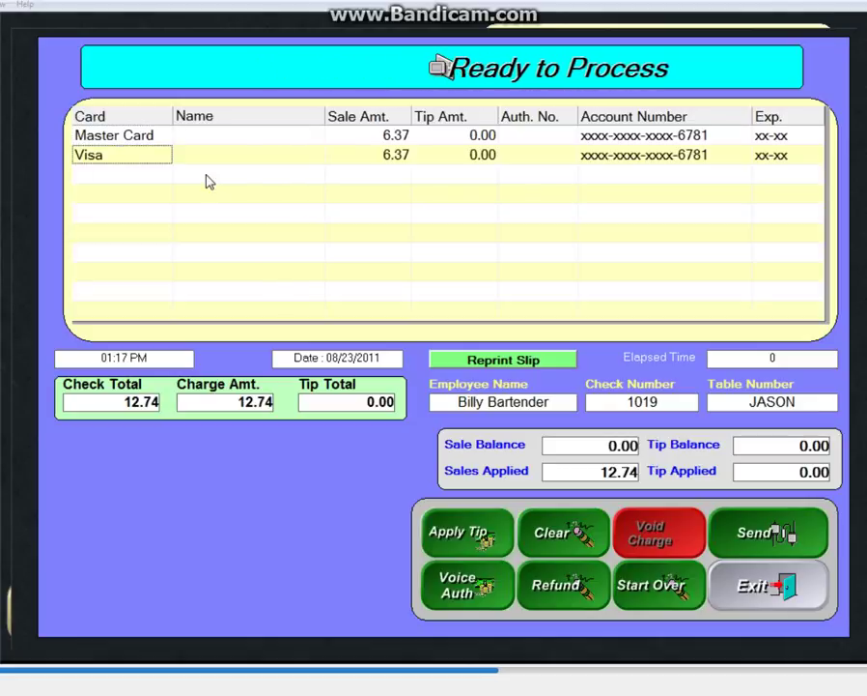
left_click(763, 528)
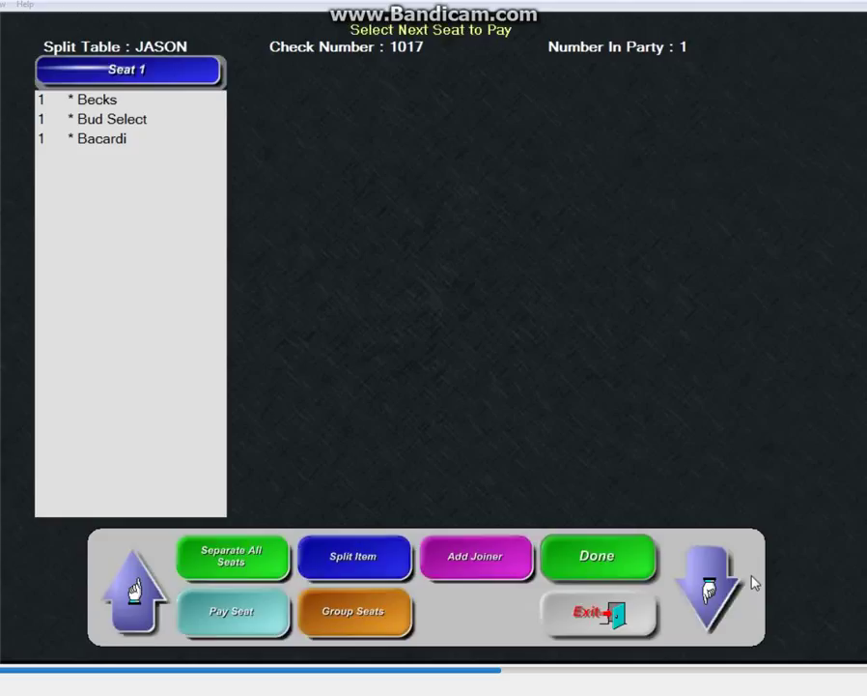
Step: On a quick bar check, add a Well Vodka and a Pitcher Budweiser, then void the Well Vodka
left_click(568, 615)
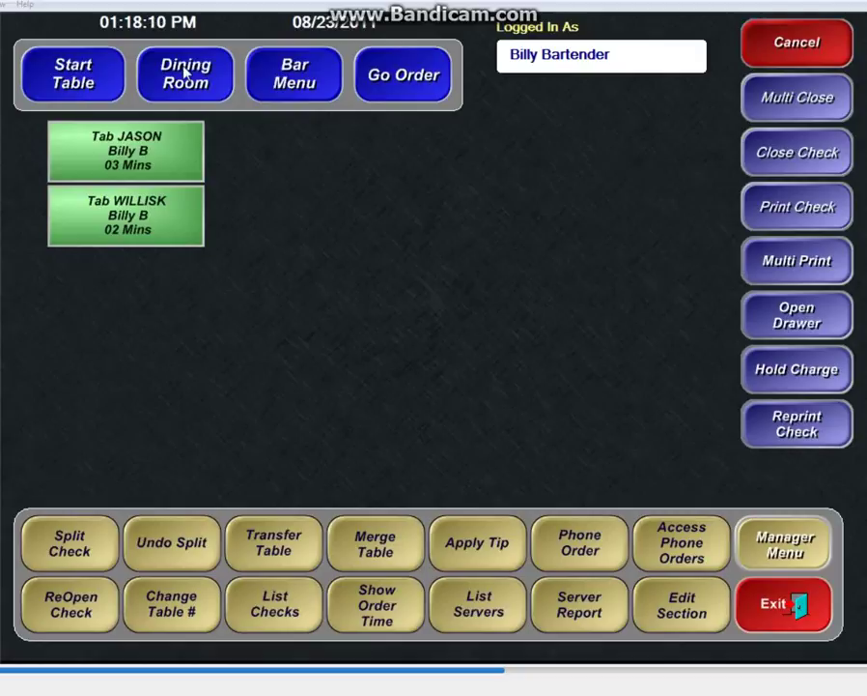
left_click(280, 81)
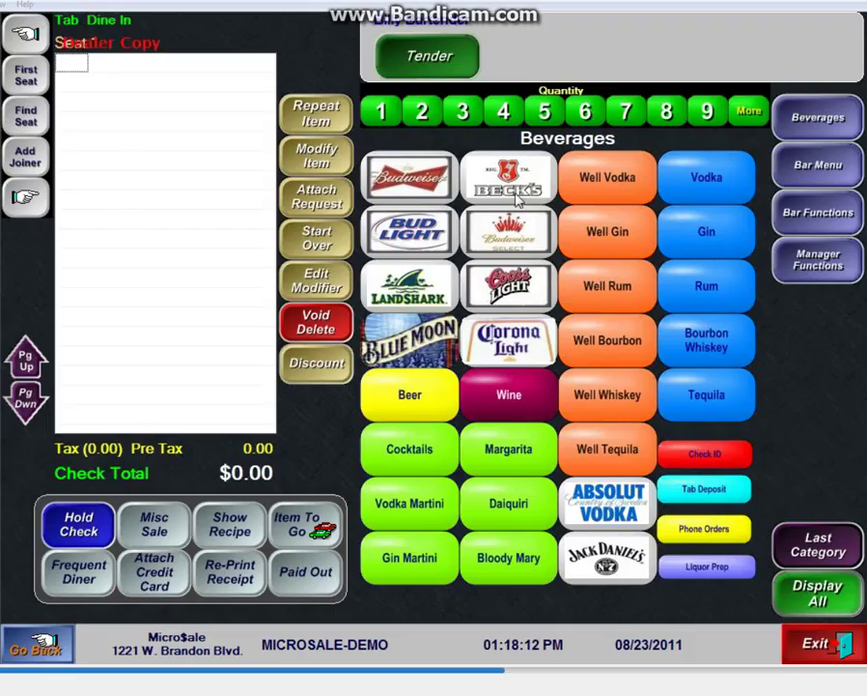
left_click(615, 183)
left_click(579, 286)
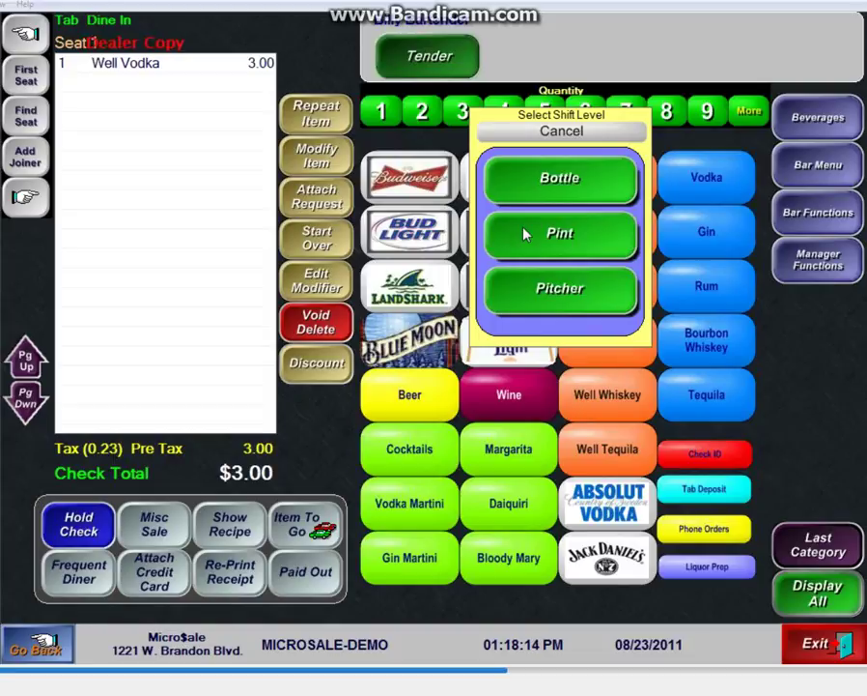
left_click(580, 286)
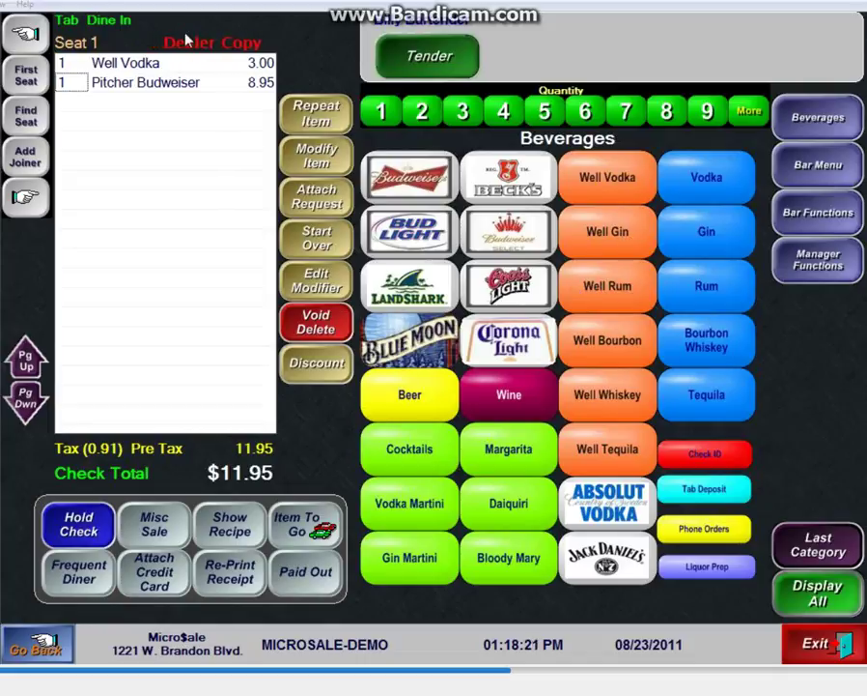
left_click(96, 63)
left_click(322, 329)
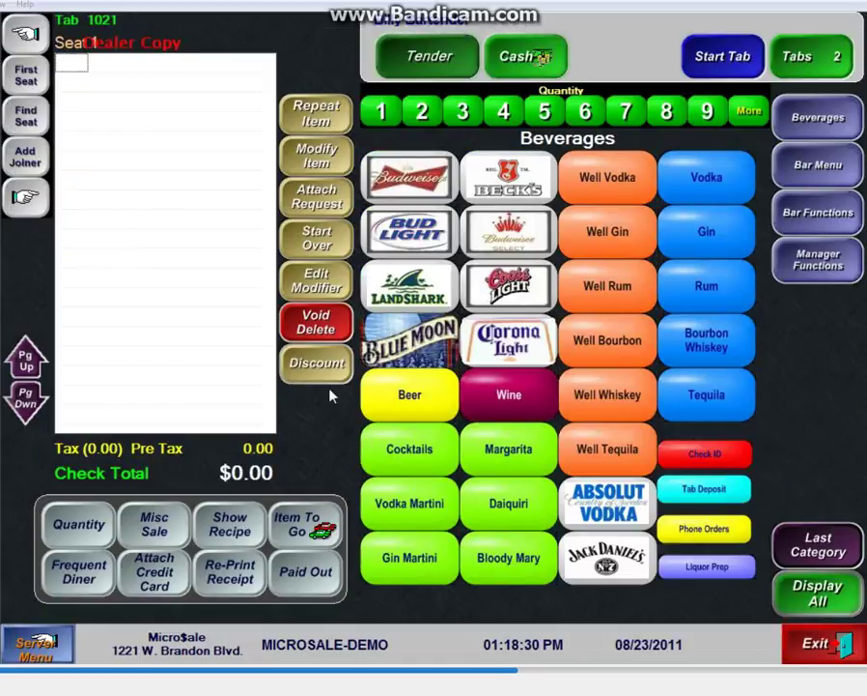
left_click(720, 461)
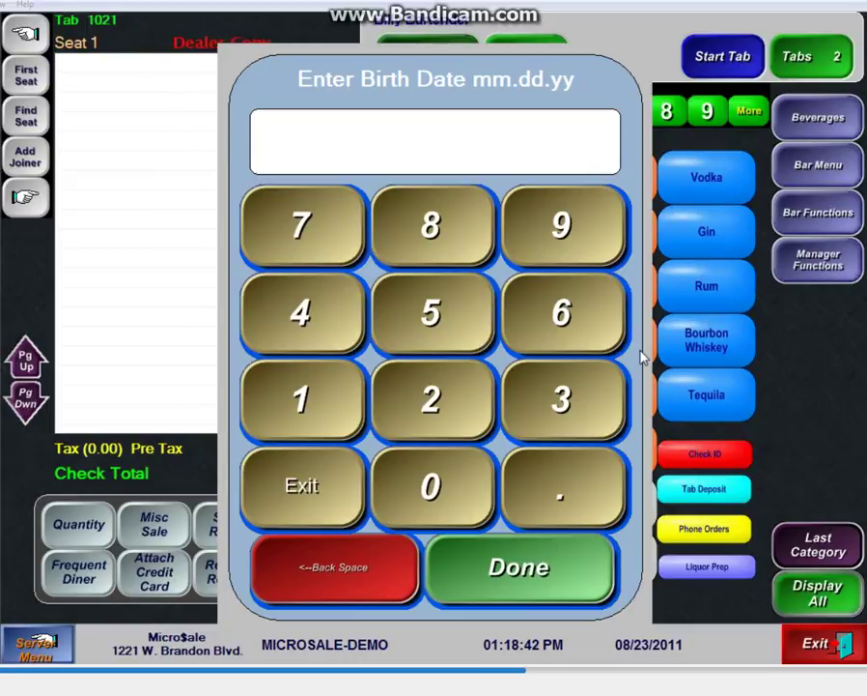
key("Return")
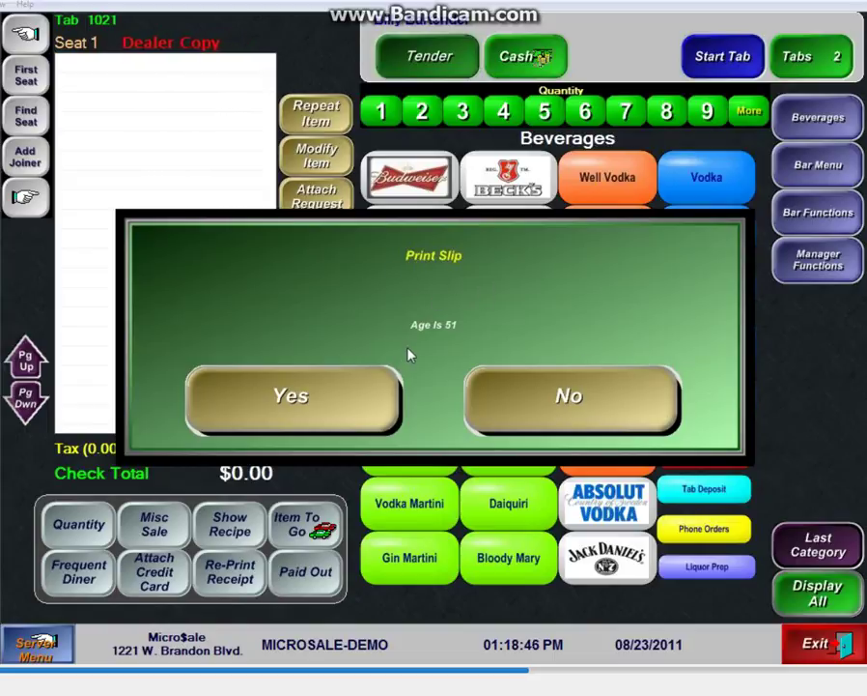
left_click(574, 397)
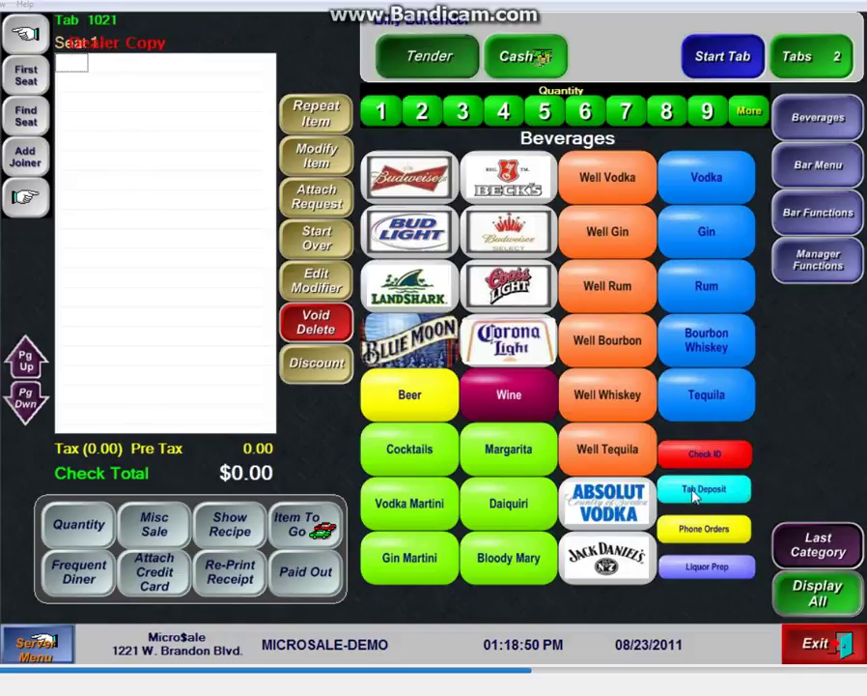
Step: Charge a 10.00 partial card payment to the Becks, Bud Select and Bacardi tab
left_click(841, 55)
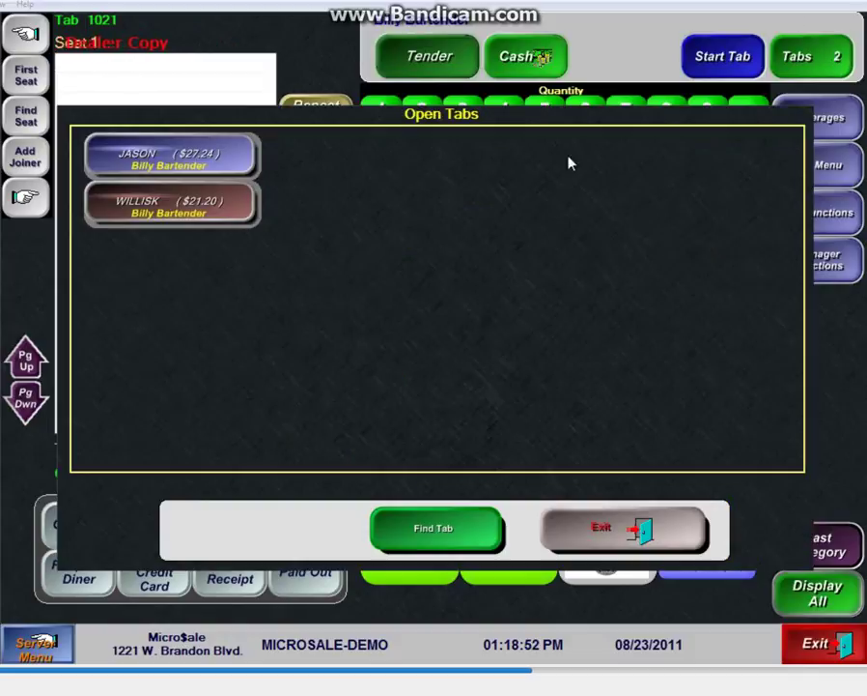
left_click(177, 160)
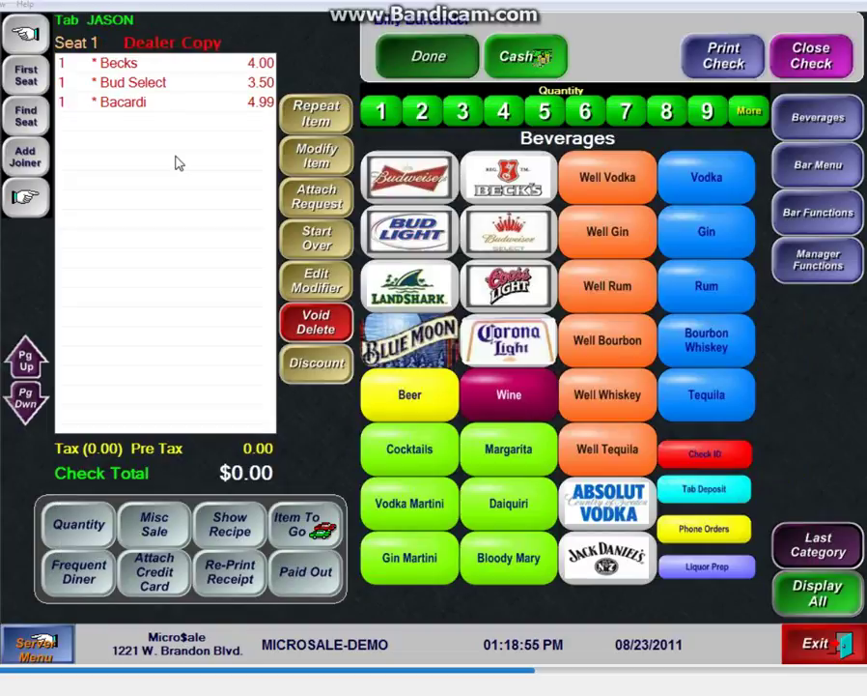
left_click(717, 492)
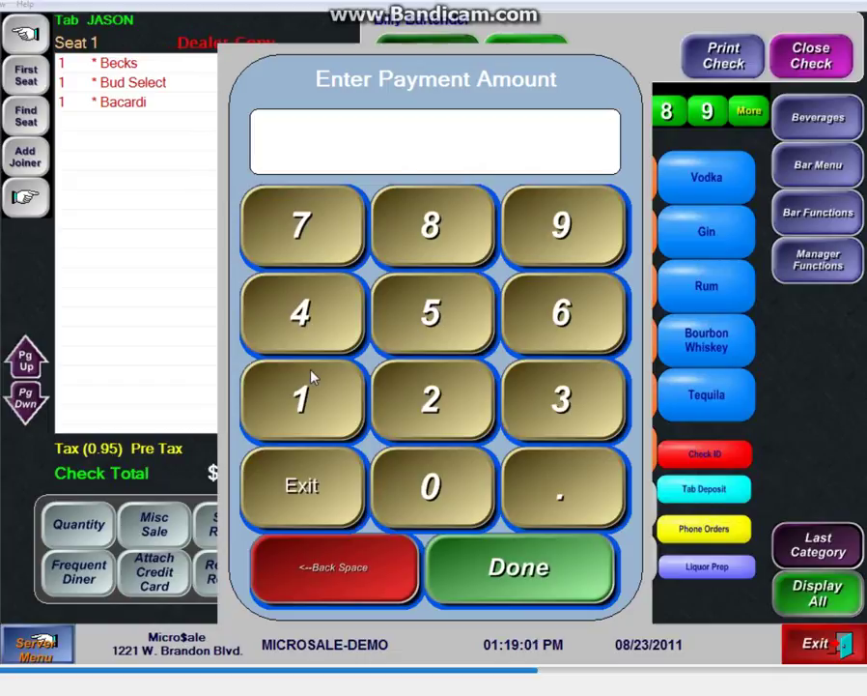
left_click(311, 386)
left_click(430, 471)
left_click(562, 499)
left_click(519, 568)
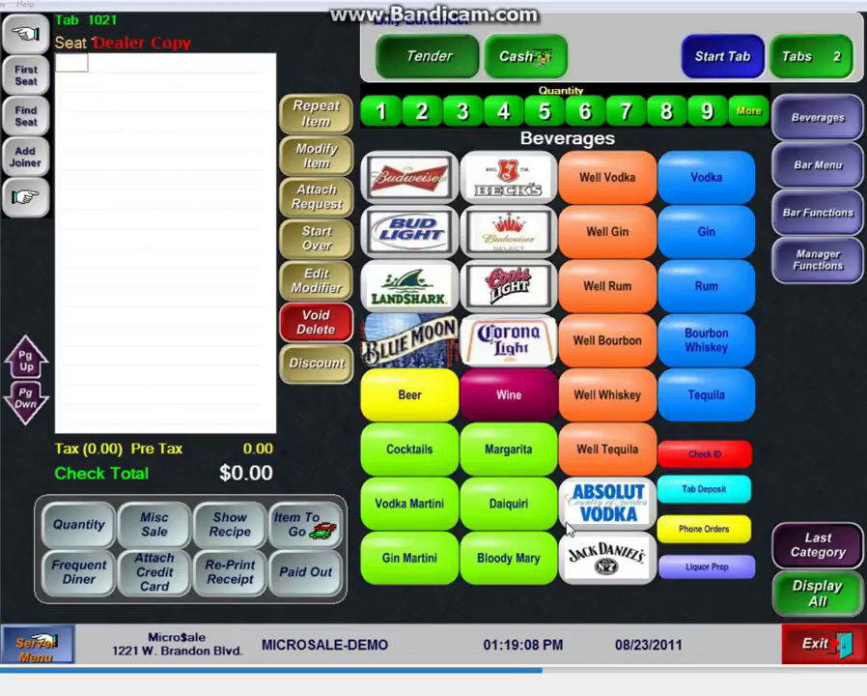
Step: Reopen that tab and pay the remaining balance in cash to close it
left_click(833, 66)
left_click(166, 160)
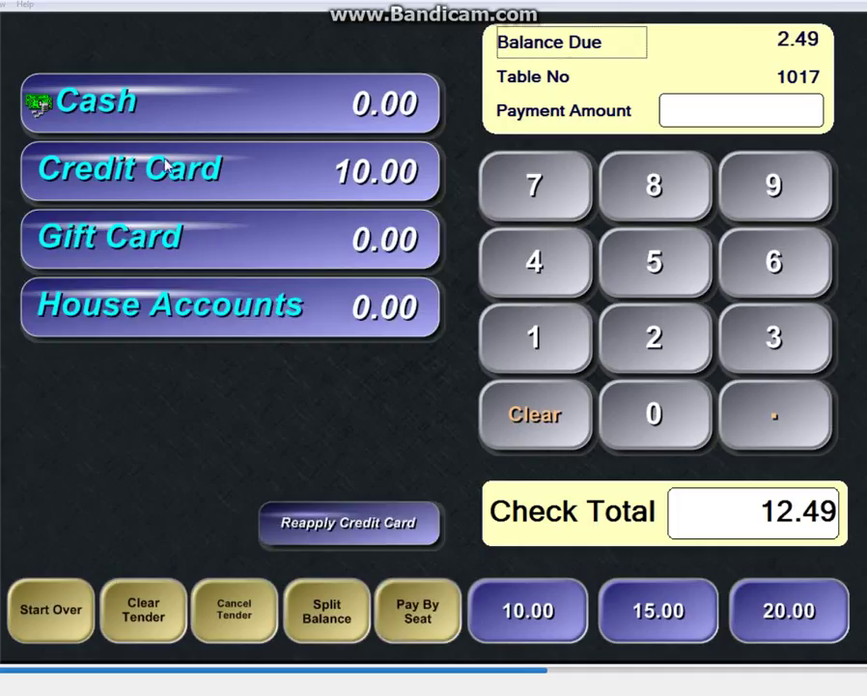
left_click(191, 104)
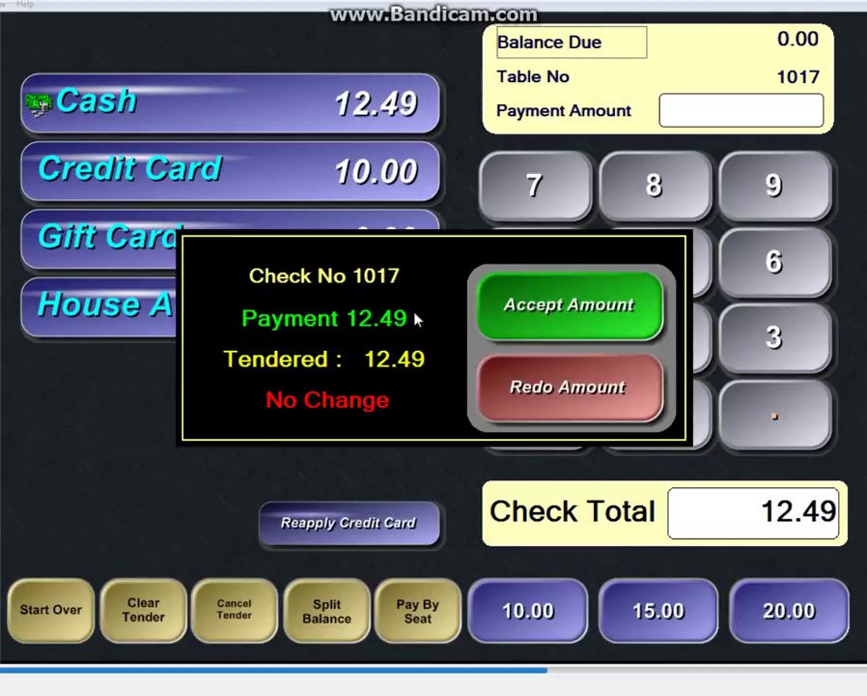
left_click(507, 333)
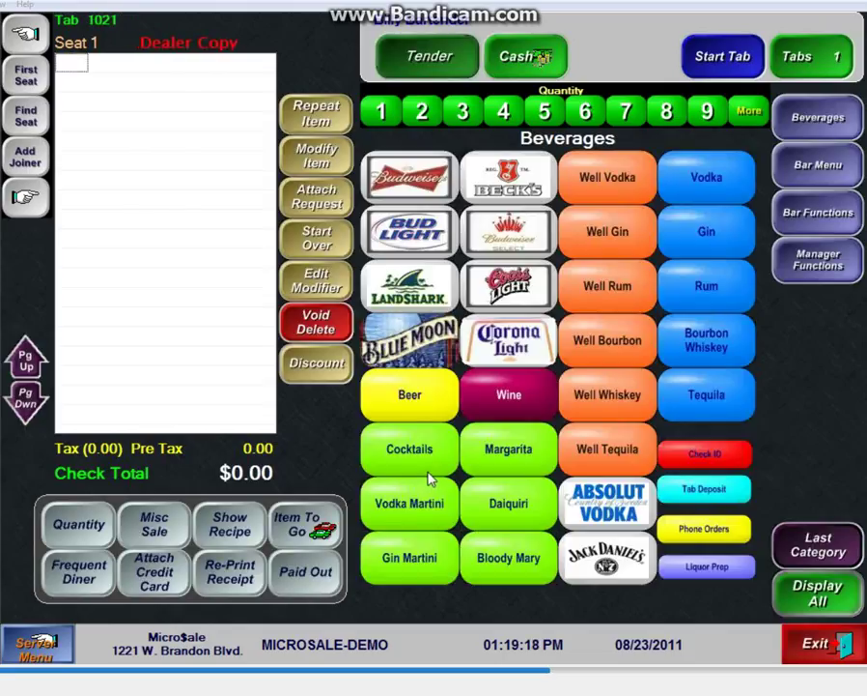
Step: Log out and sign in to the manager functions with the manager ID
left_click(784, 649)
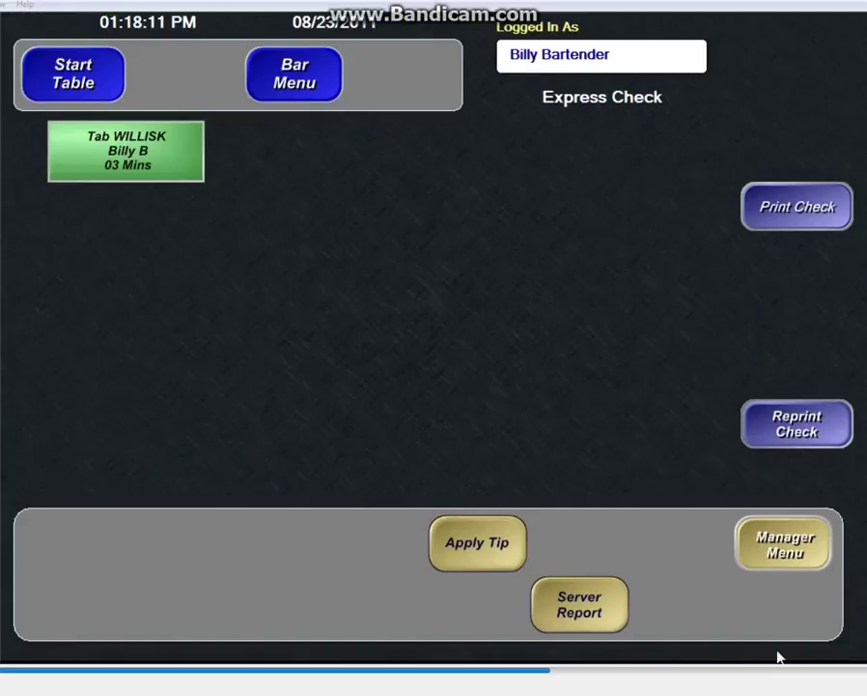
left_click(791, 605)
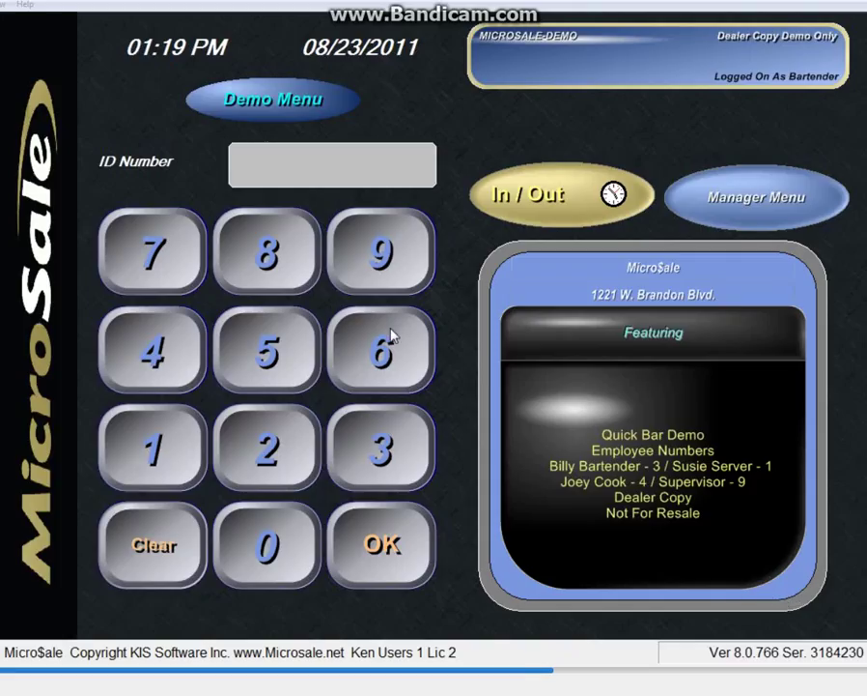
left_click(759, 198)
left_click(526, 410)
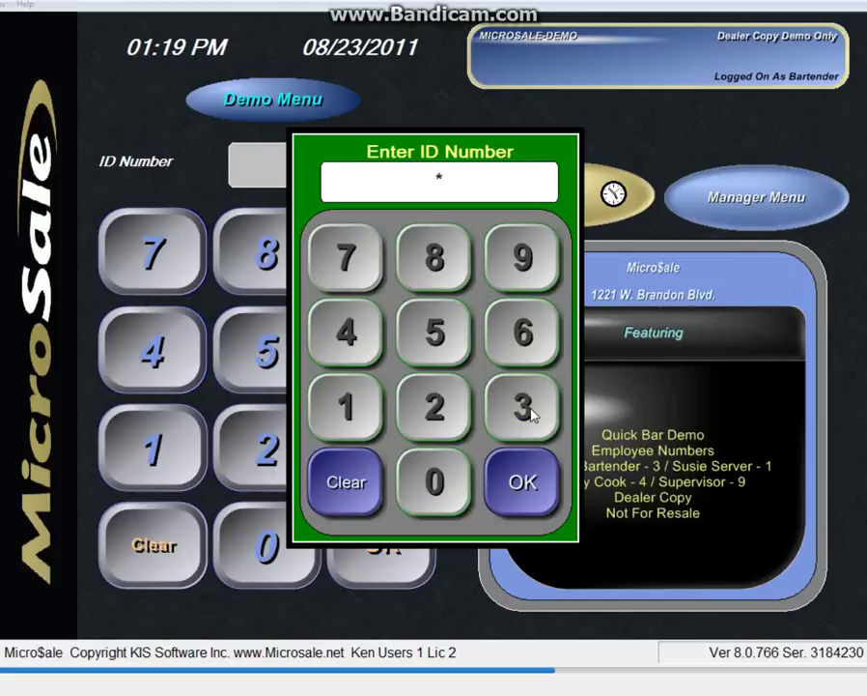
left_click(523, 485)
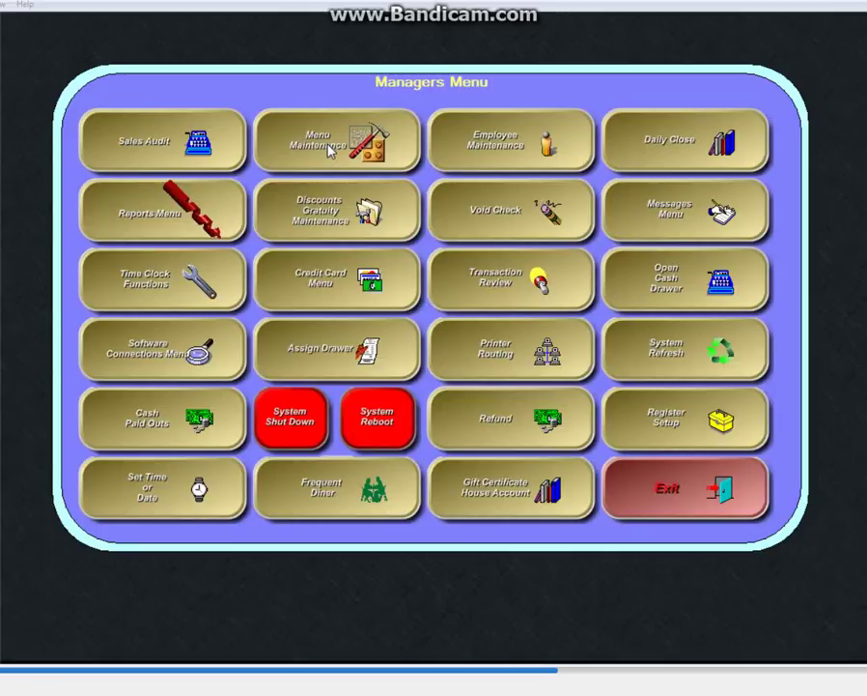
Step: Browse the department and category lists in Menu Items and Pricing without choosing anything
left_click(375, 142)
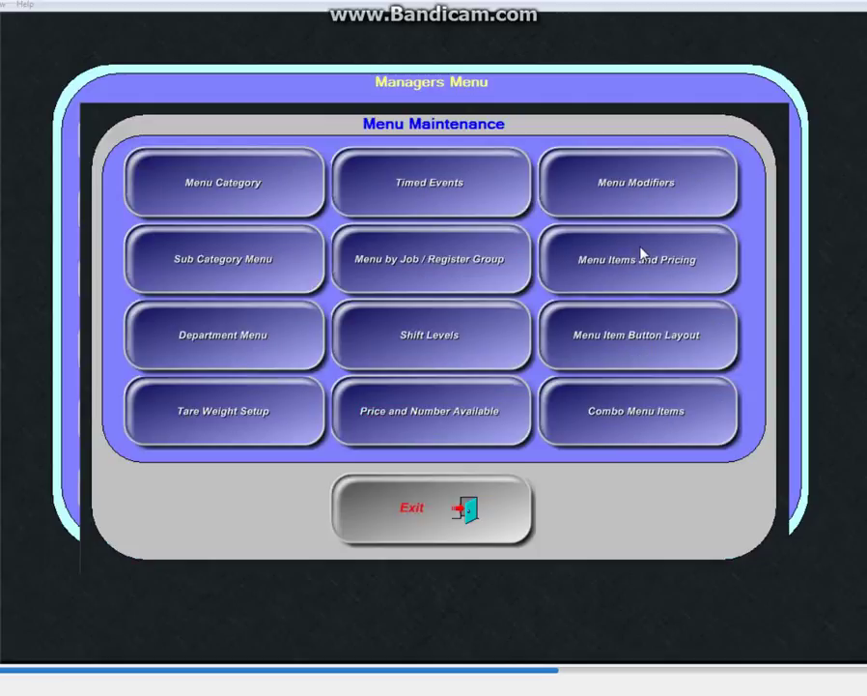
left_click(543, 238)
left_click(290, 156)
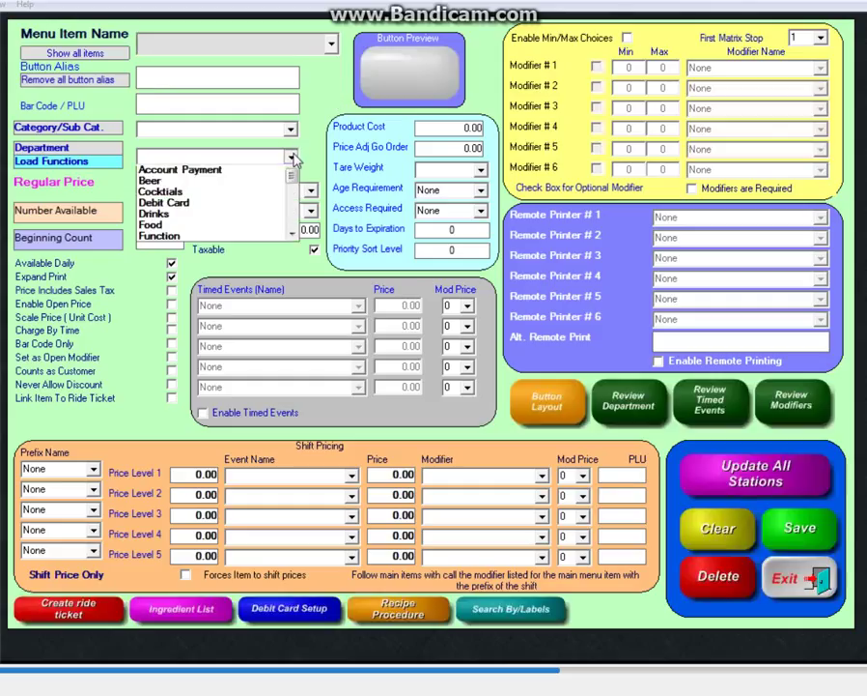
left_click(292, 129)
left_click(292, 129)
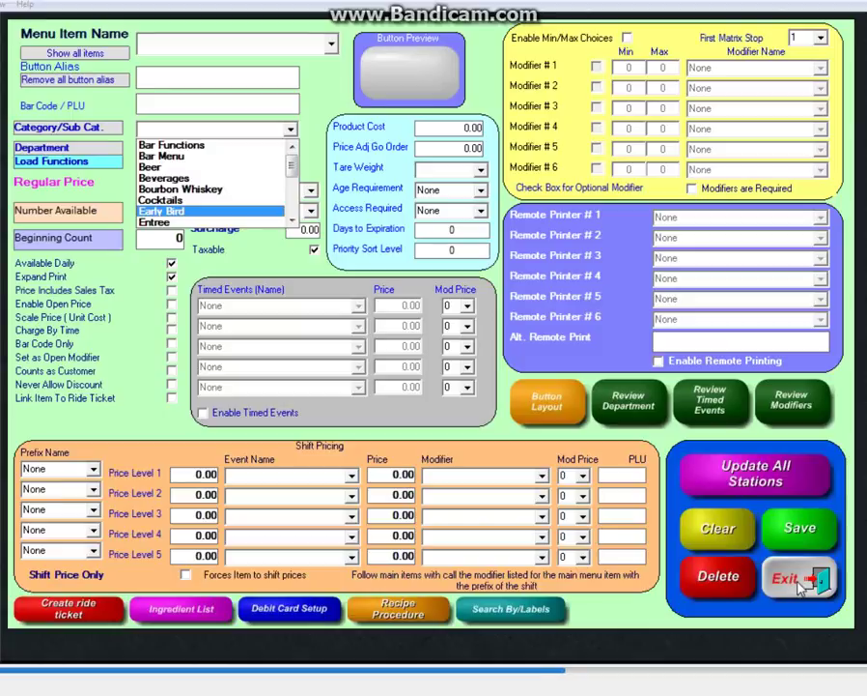
left_click(801, 588)
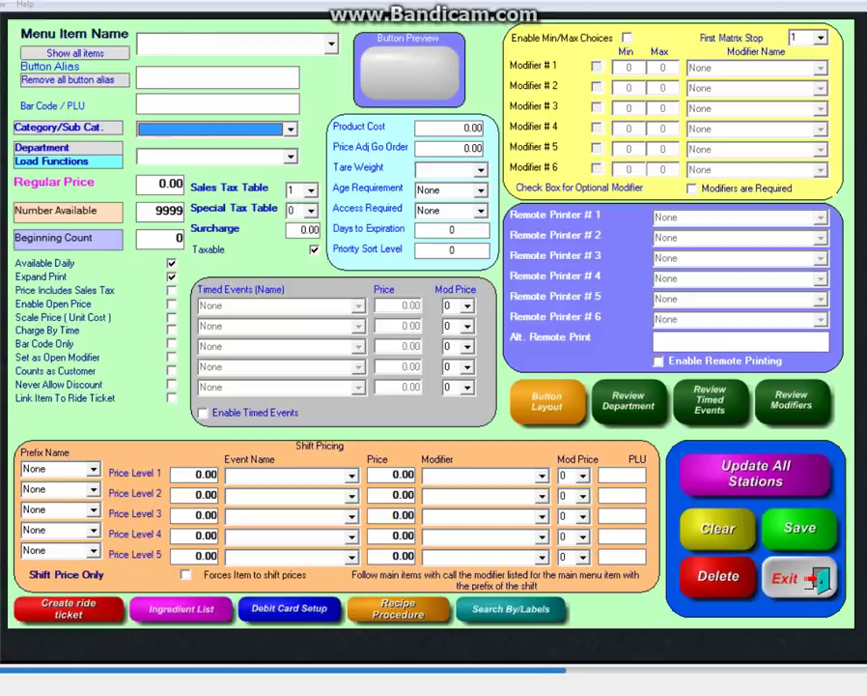
Step: Exit manager functions applying changes, log back in as bartender ID 3, and list open tabs
left_click(801, 577)
left_click(491, 504)
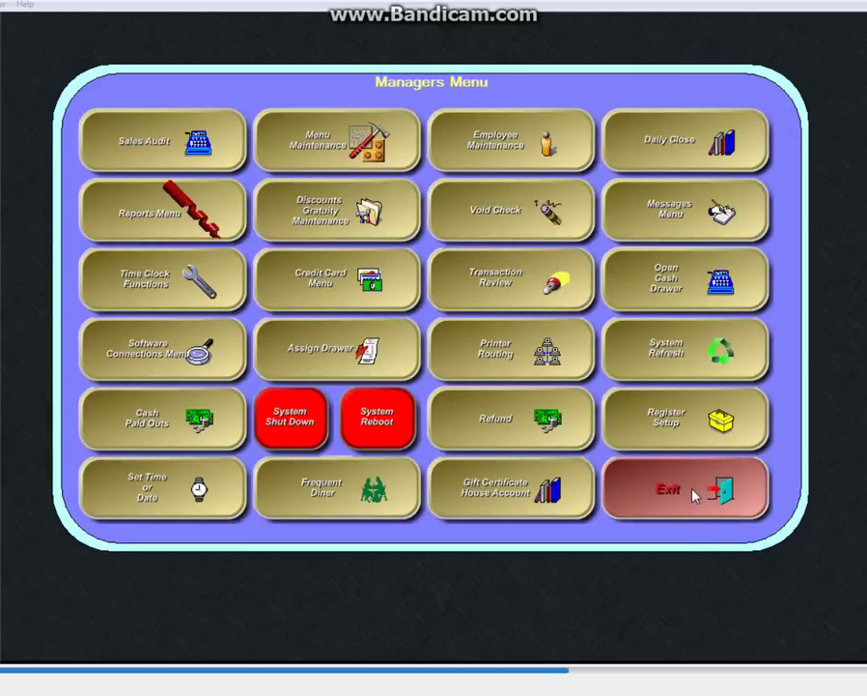
left_click(693, 495)
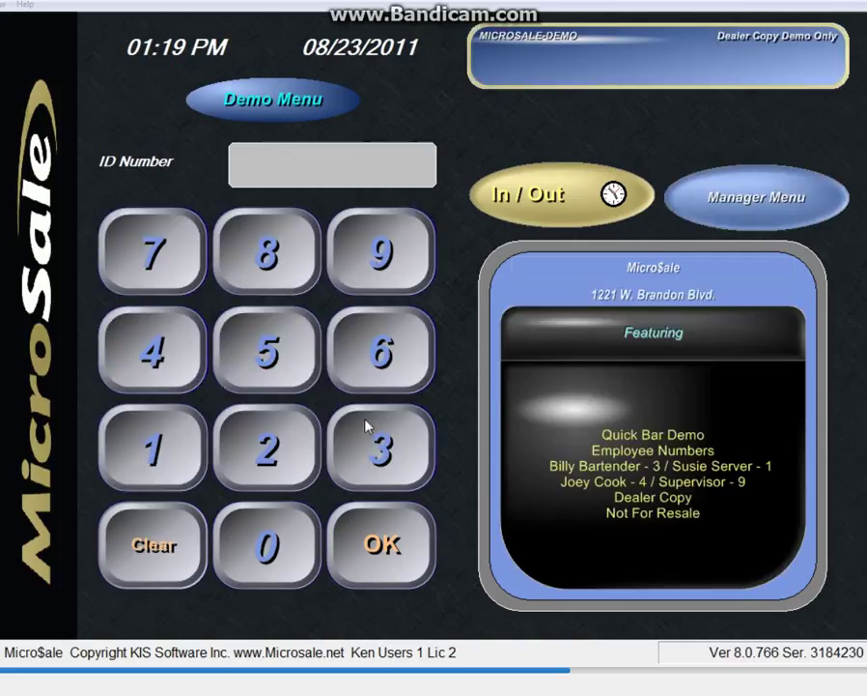
left_click(368, 424)
left_click(382, 549)
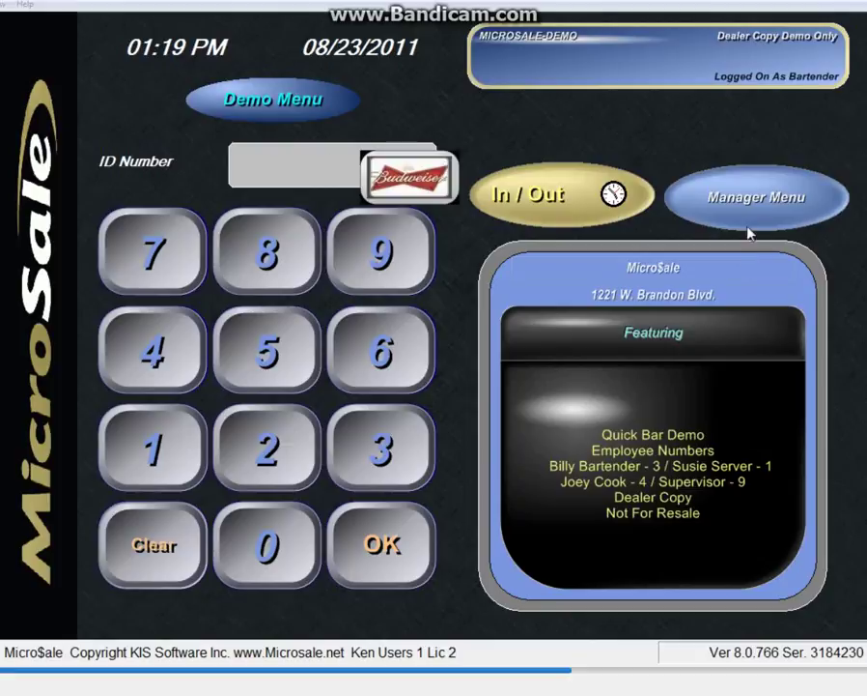
left_click(829, 56)
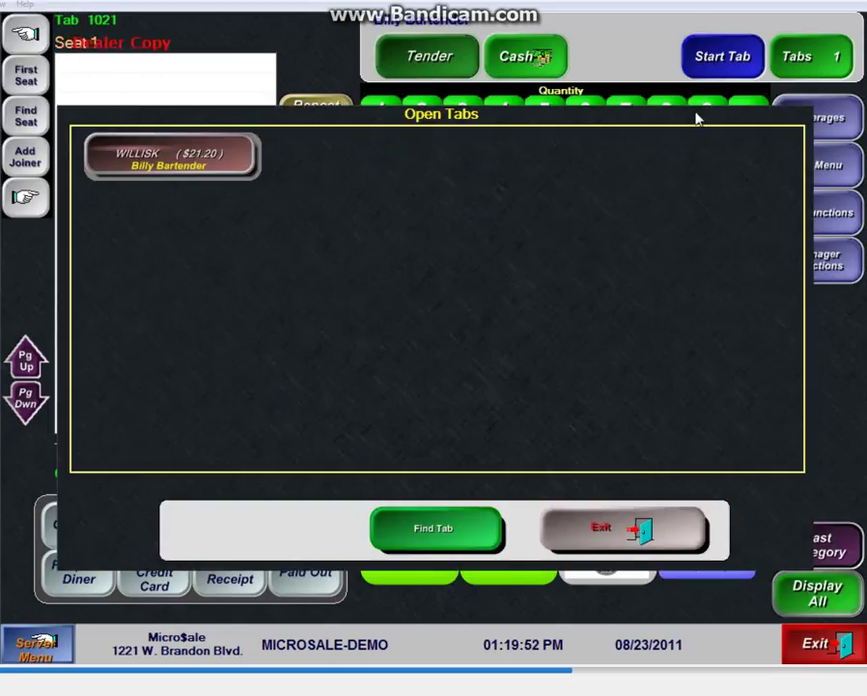
Step: Open the customer's tab and void the Gls House Merlot, authorising with the manager ID
left_click(219, 163)
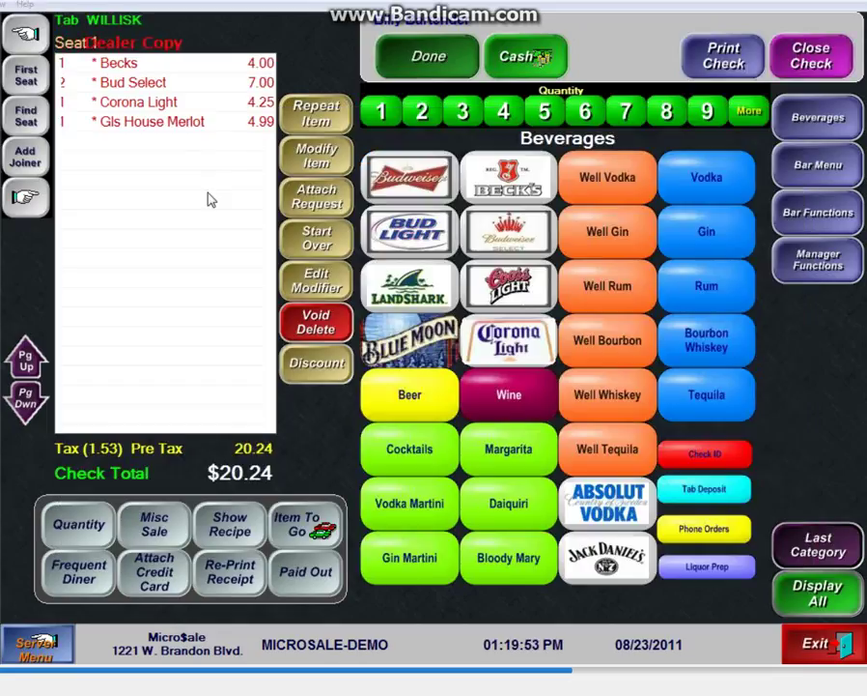
left_click(152, 122)
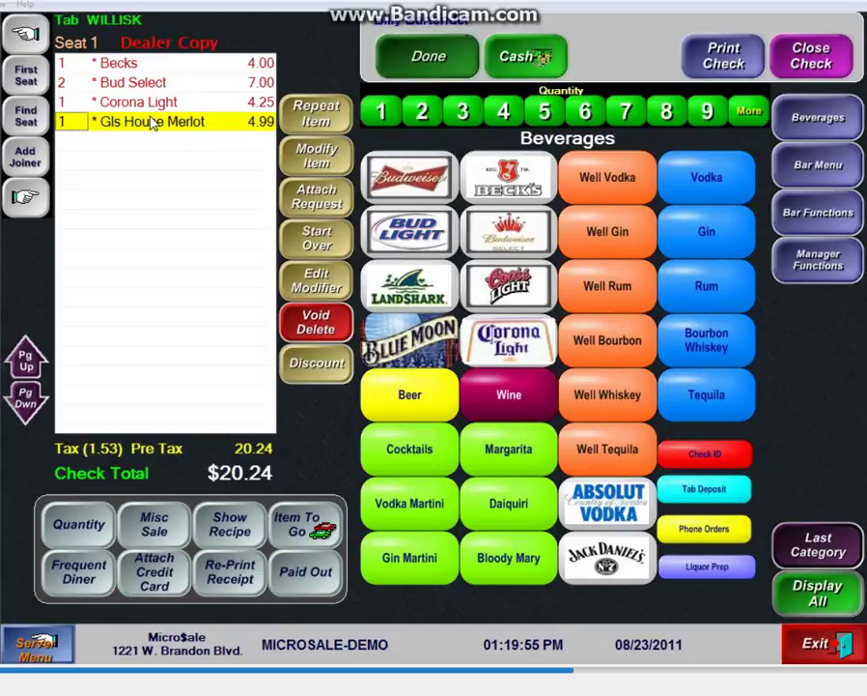
left_click(316, 322)
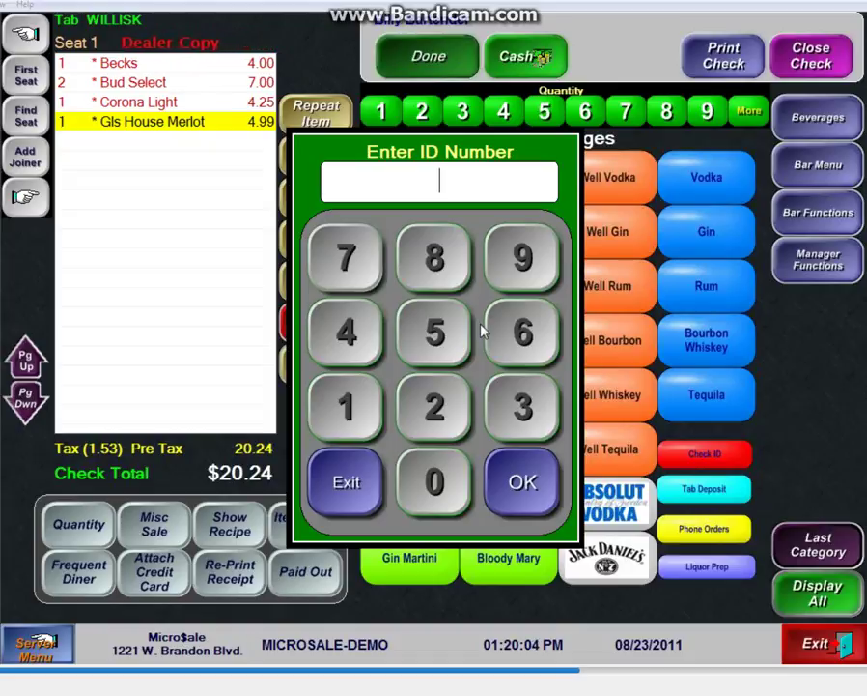
type("**********")
key("Return")
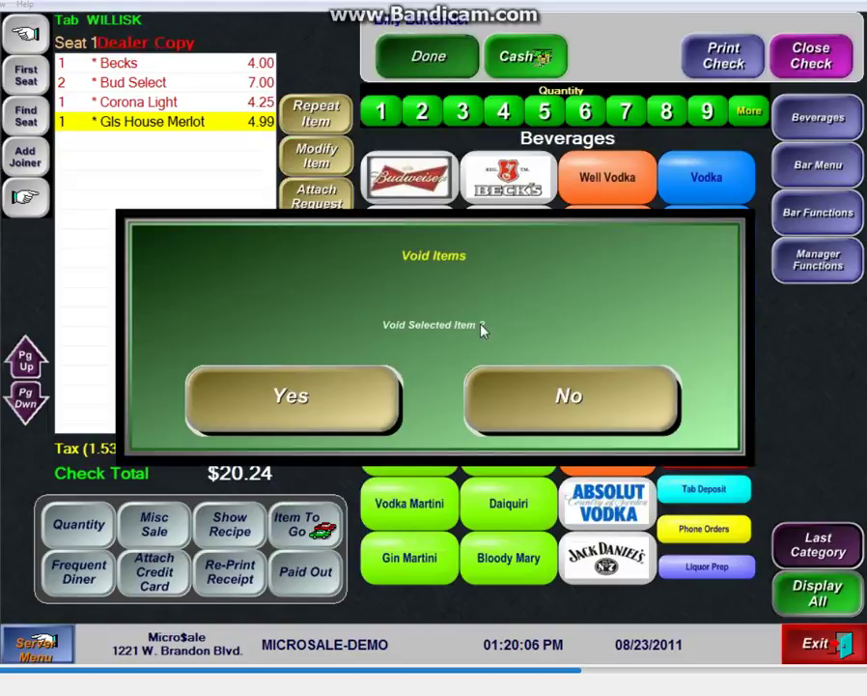
left_click(300, 396)
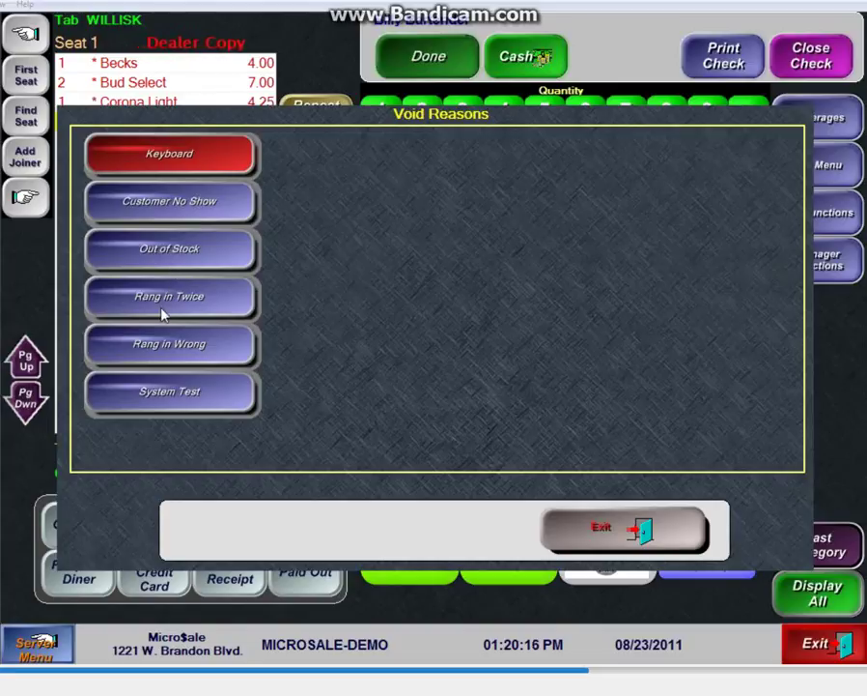
left_click(176, 255)
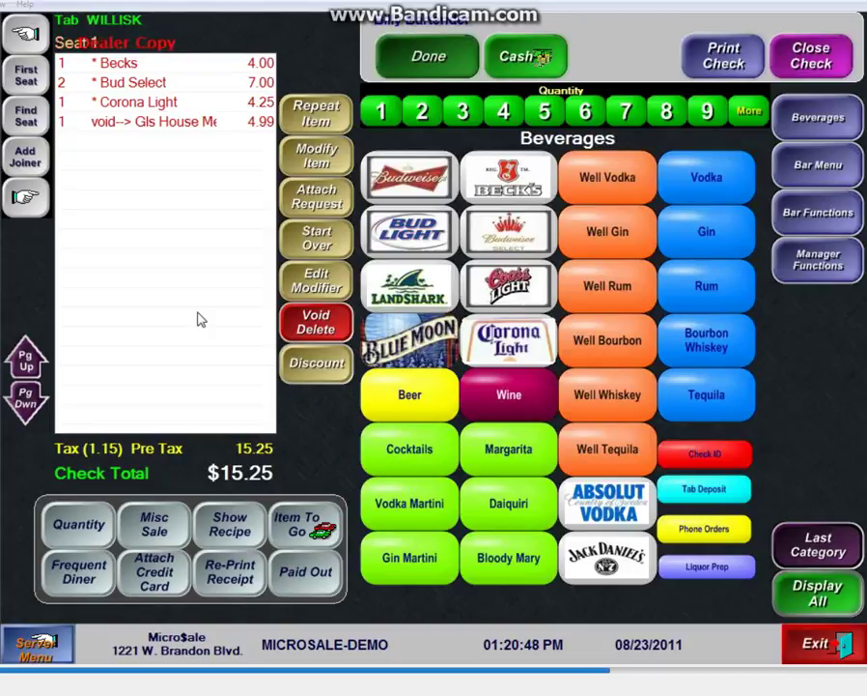
Step: Pick a void reason and close the check, now totalling $15.25
left_click(37, 643)
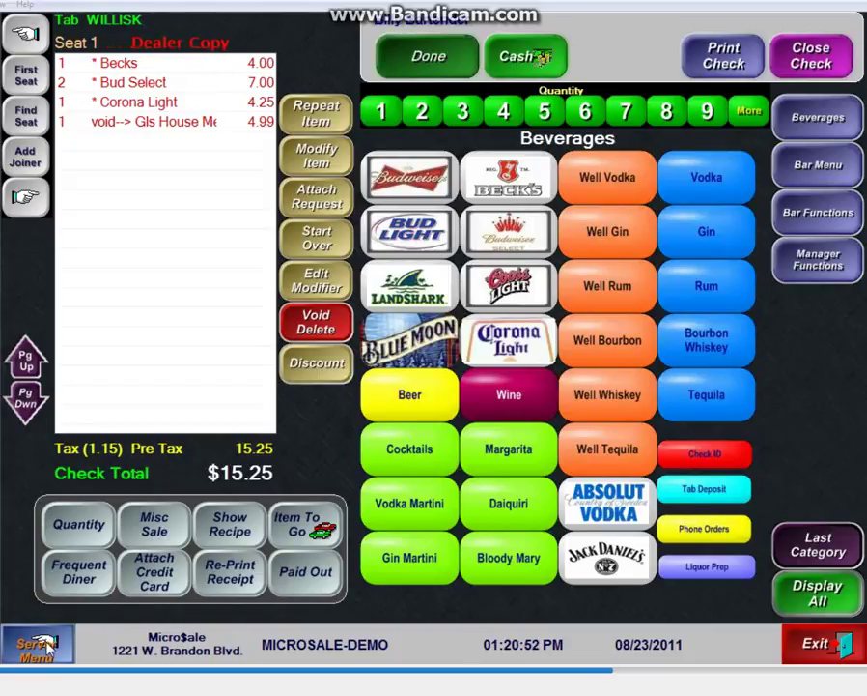
left_click(428, 58)
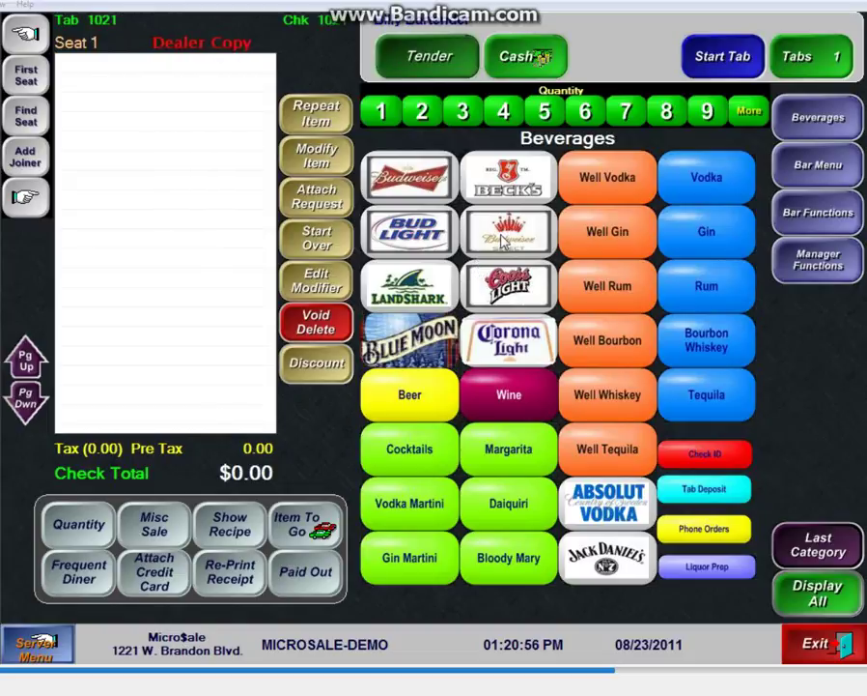
Step: Add Coors Light and Bud Select and save the order as a new tab named for the customer
left_click(502, 300)
left_click(509, 244)
left_click(724, 56)
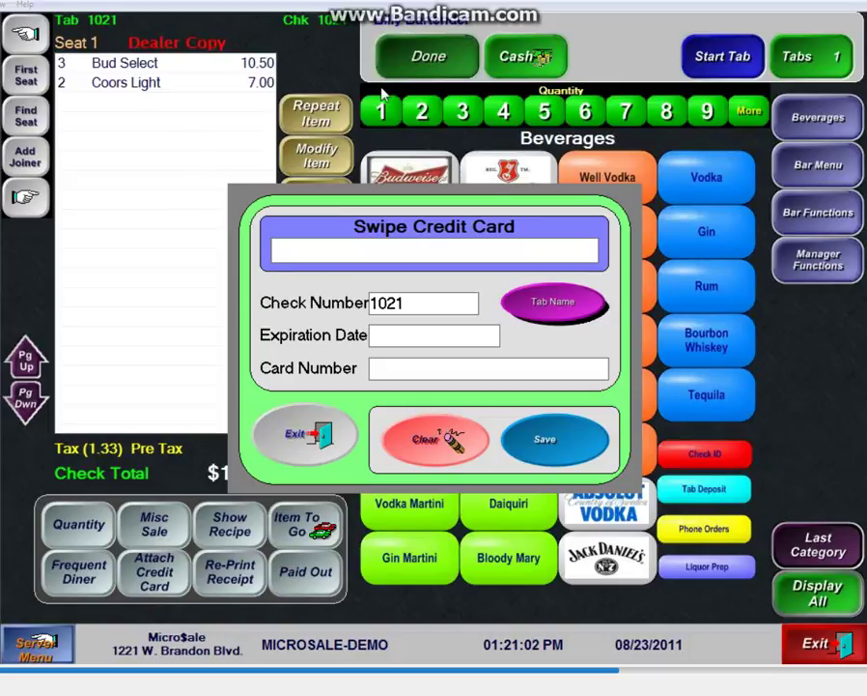
left_click(556, 300)
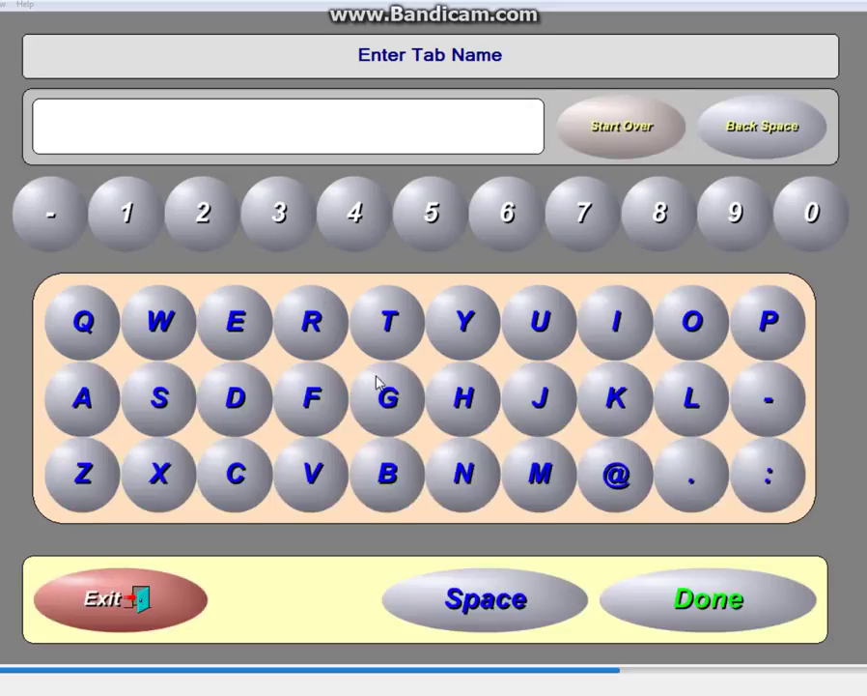
left_click(541, 401)
left_click(235, 322)
left_click(312, 398)
left_click(312, 398)
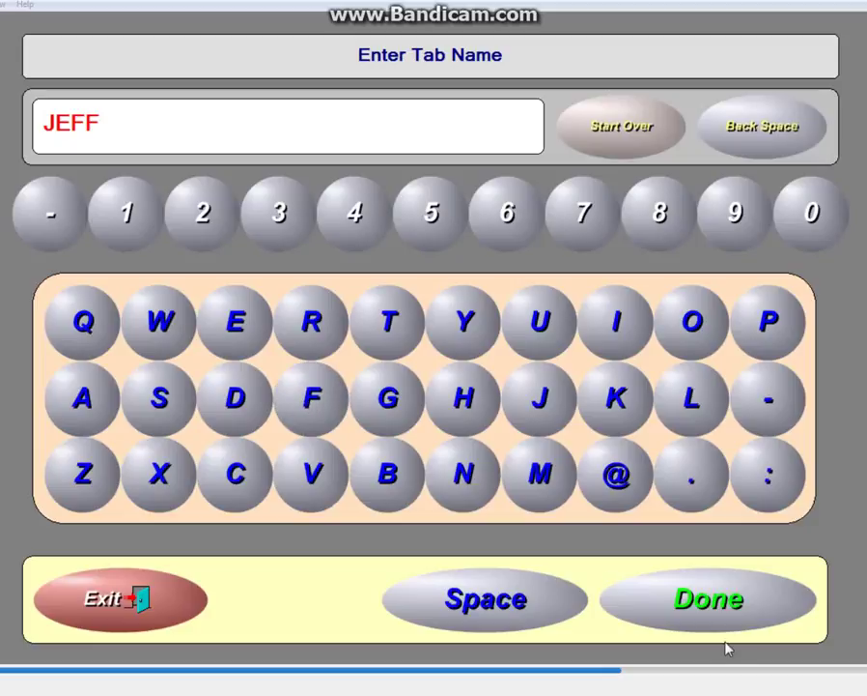
left_click(774, 599)
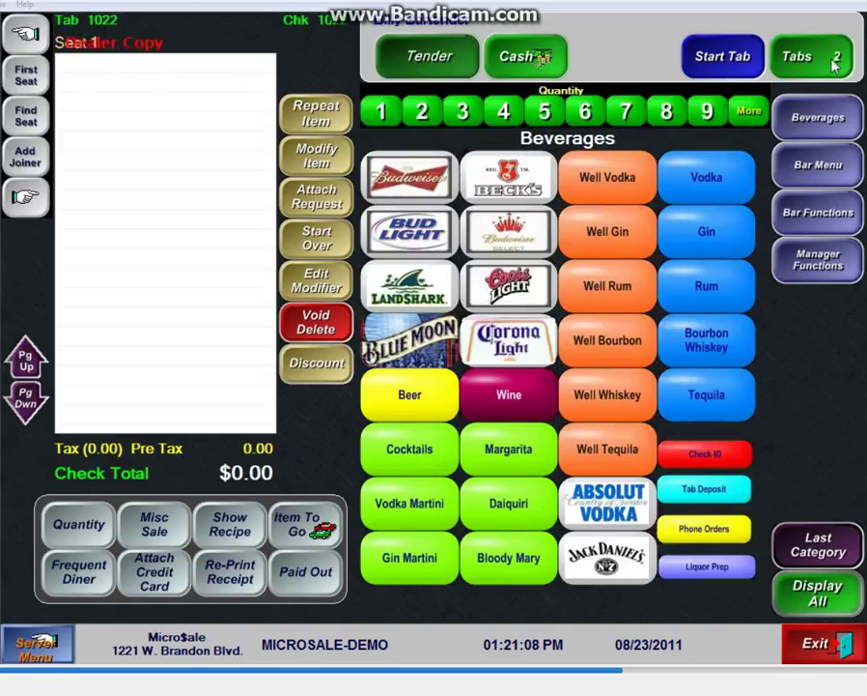
left_click(48, 643)
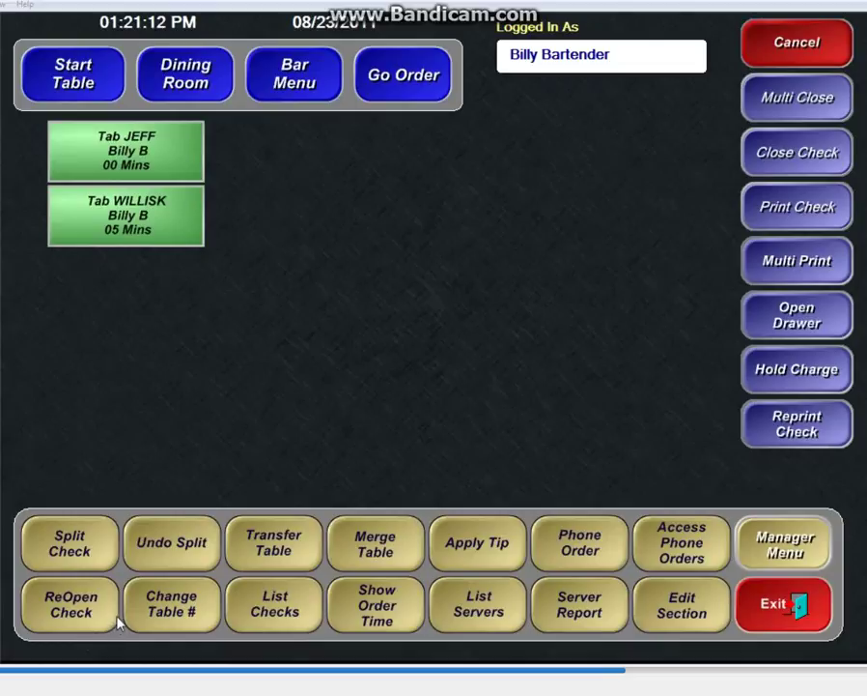
Step: Mark both open tabs, close them all to cash, and start a Phone Order
left_click(823, 96)
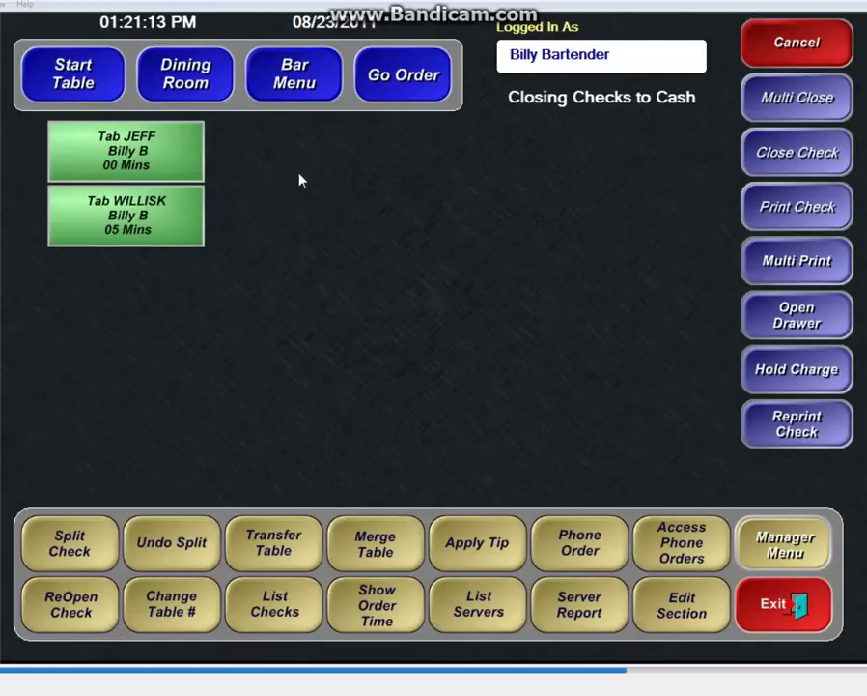
left_click(124, 153)
left_click(97, 220)
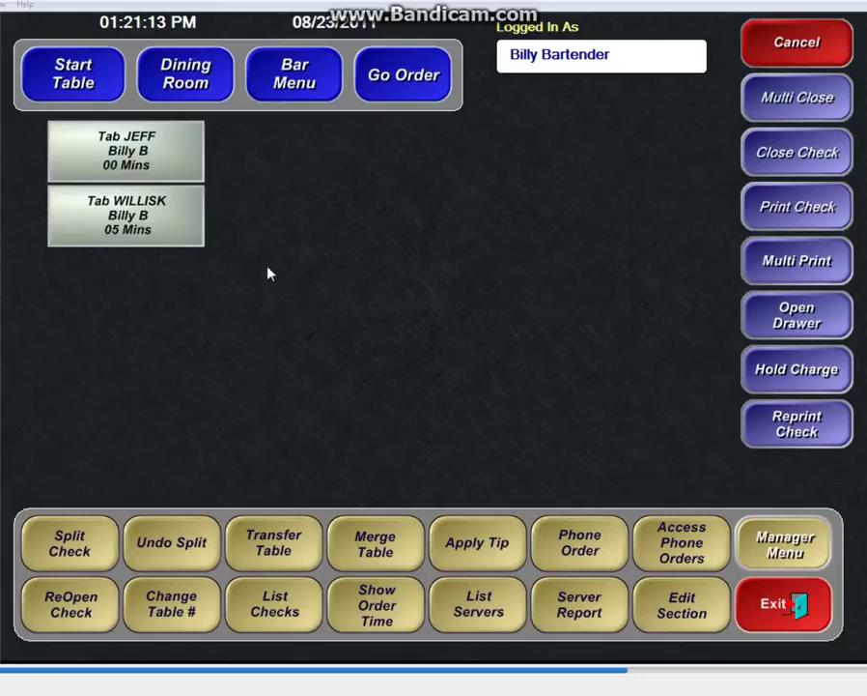
left_click(796, 166)
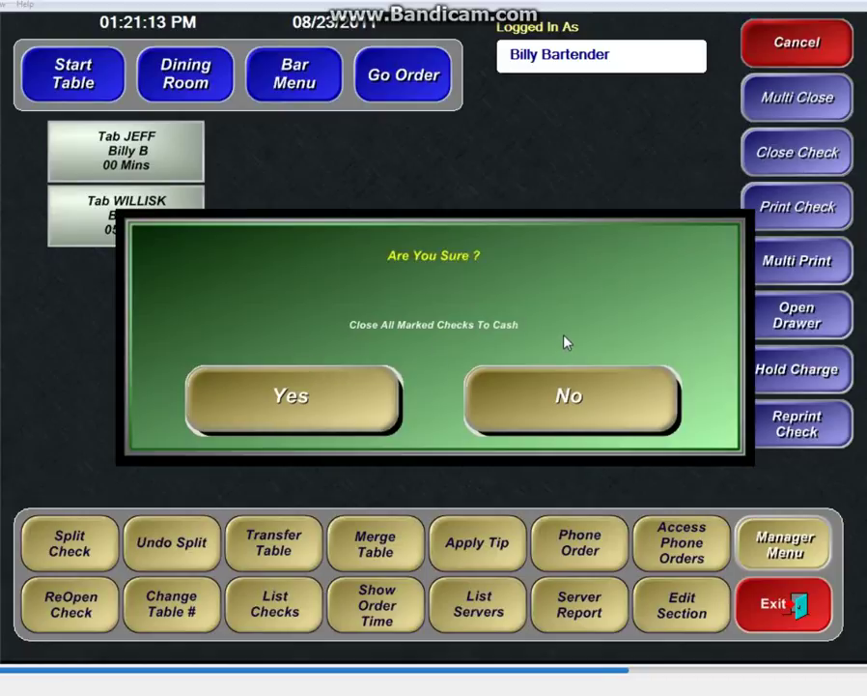
left_click(259, 406)
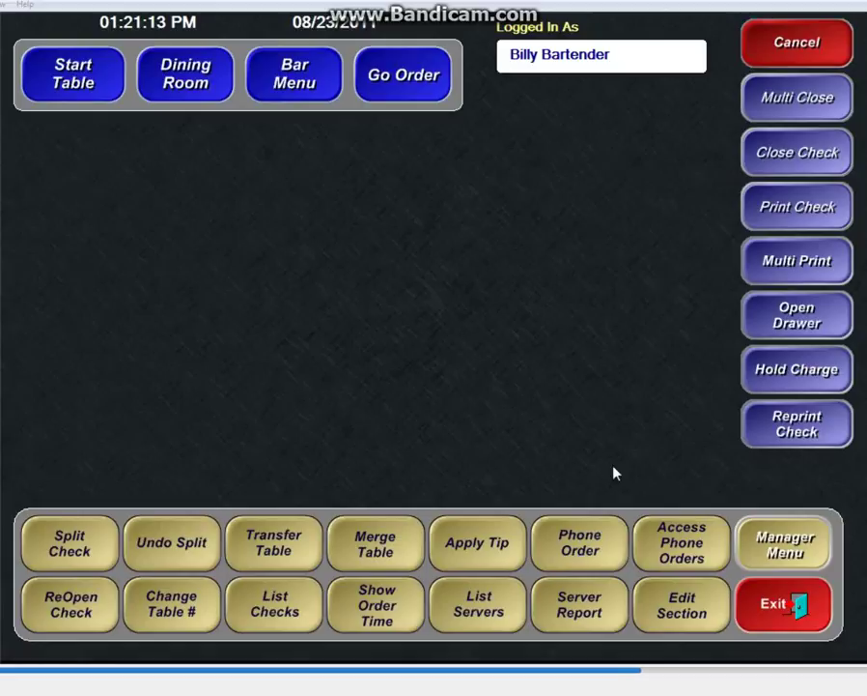
left_click(584, 548)
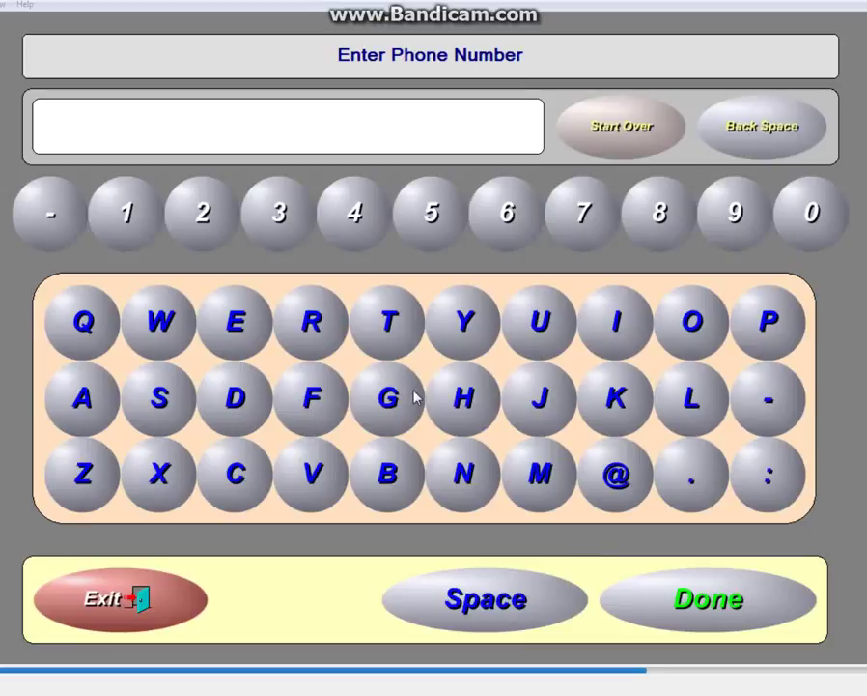
Step: Enter the customer's phone number, correcting a mistyped digit, and confirm it
triple_click(431, 211)
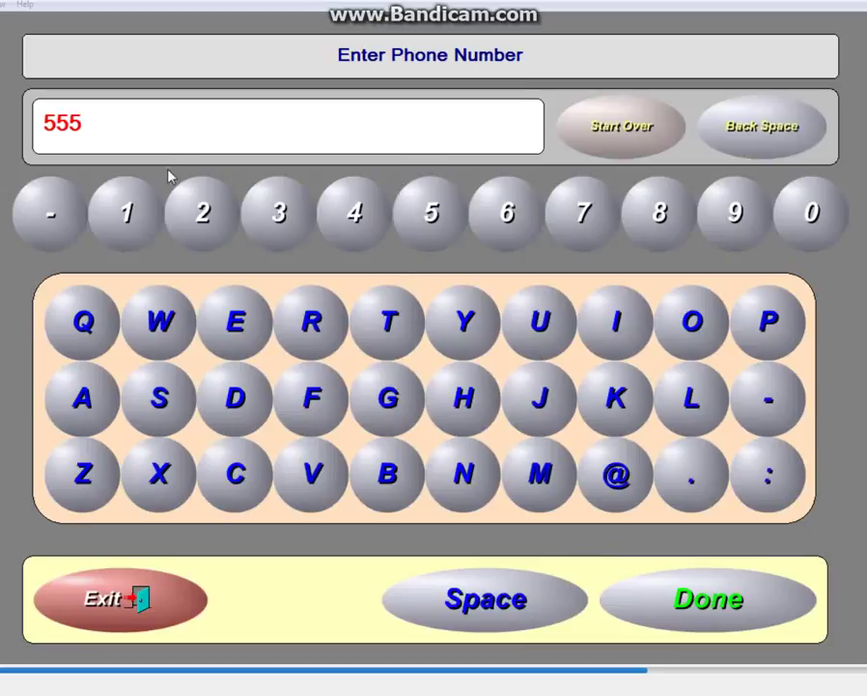
left_click(127, 212)
left_click(189, 212)
left_click(201, 213)
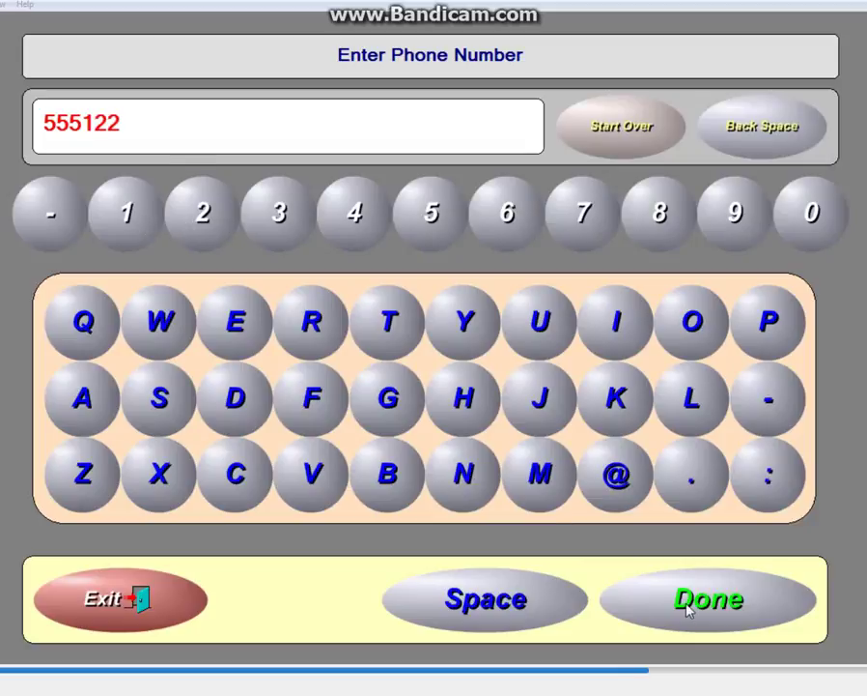
left_click(749, 128)
left_click(127, 212)
left_click(191, 217)
left_click(708, 597)
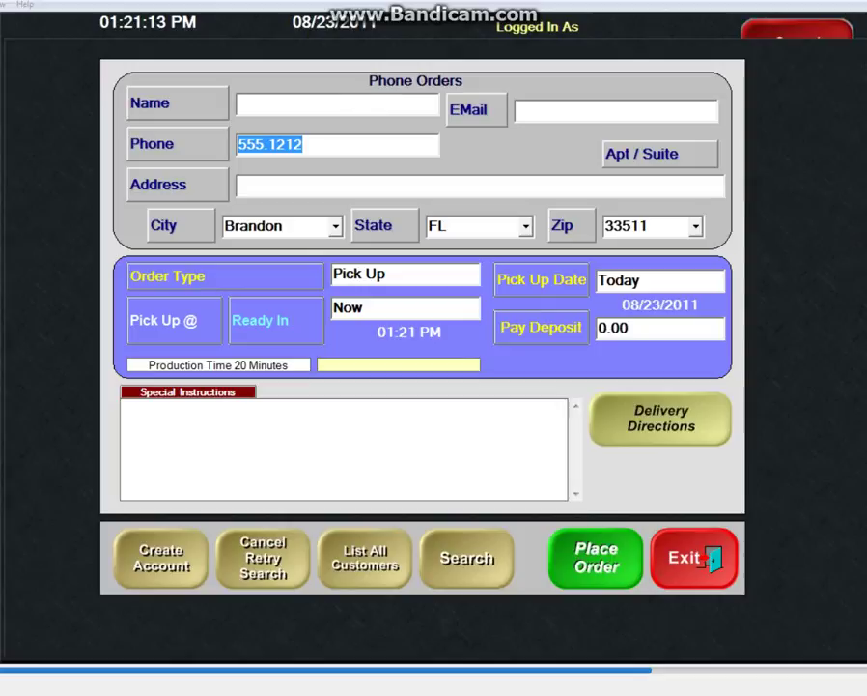
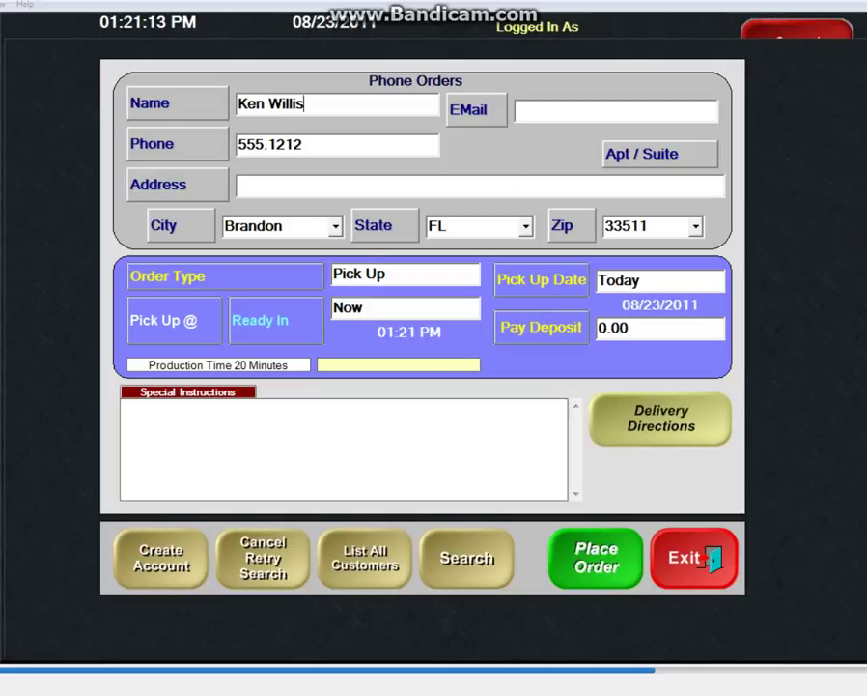
Step: Type the customer's name, keep the order as Pick Up, and start setting the pickup time
left_click(162, 283)
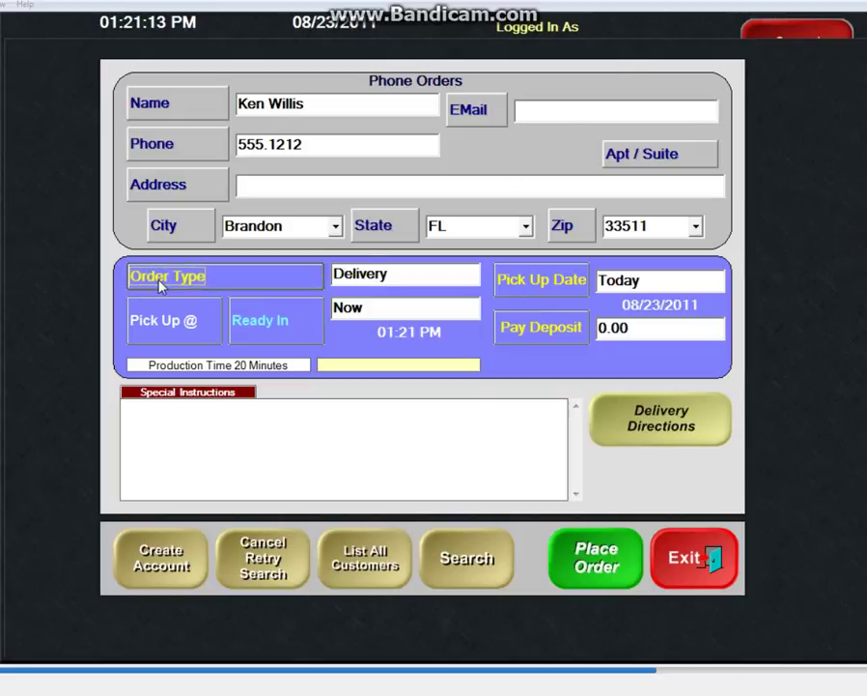
left_click(195, 277)
left_click(168, 323)
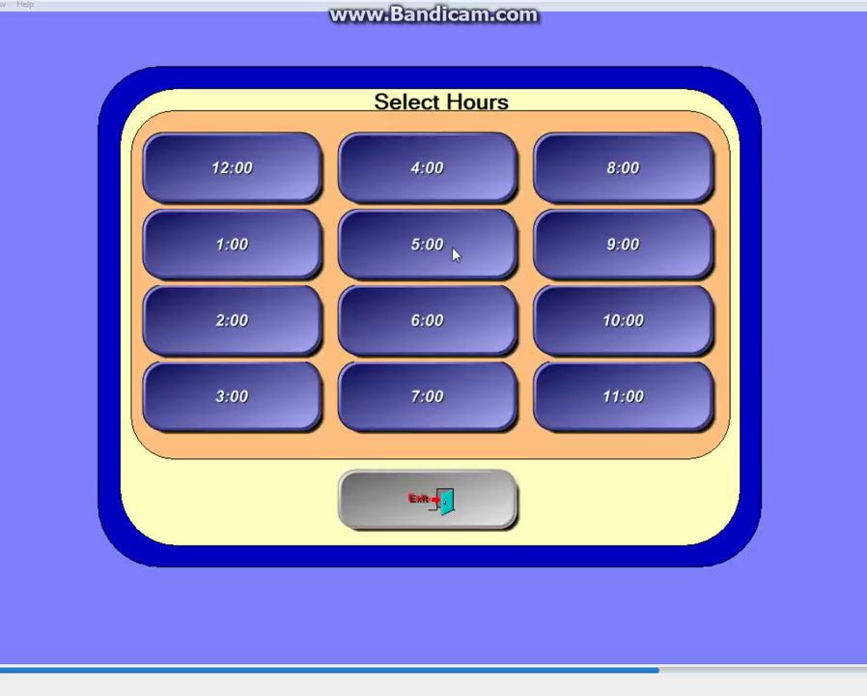
Step: Set the pickup time to 05:00 PM
left_click(456, 254)
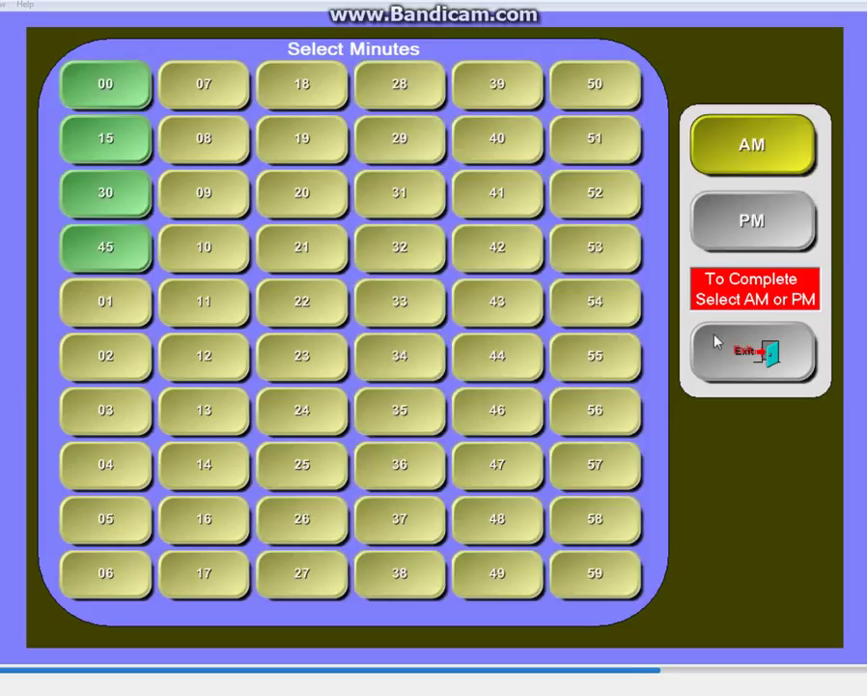
left_click(782, 207)
left_click(368, 381)
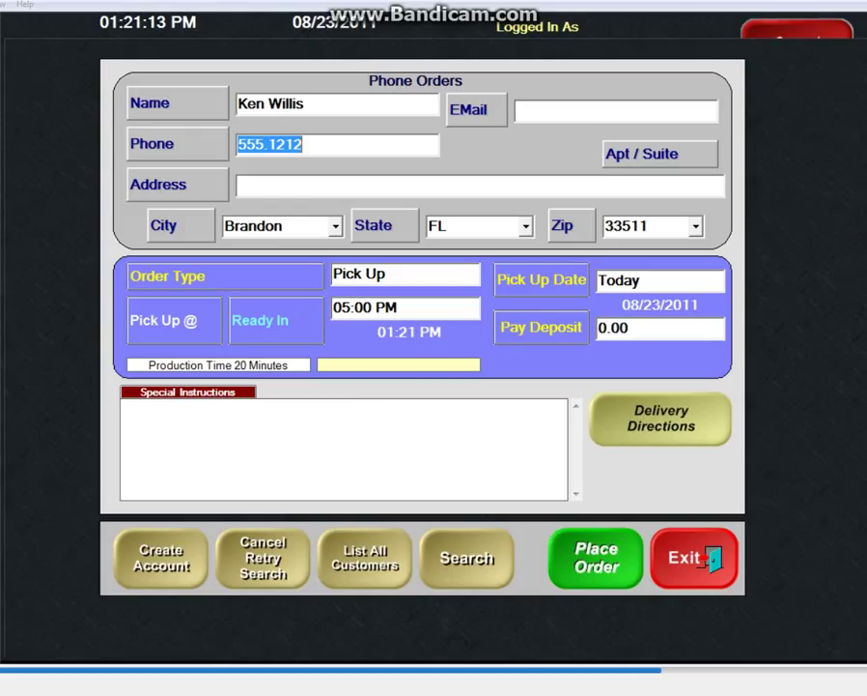
Step: Make the order ready in 25 minutes, changing the pickup time to 01:47 PM
left_click(262, 324)
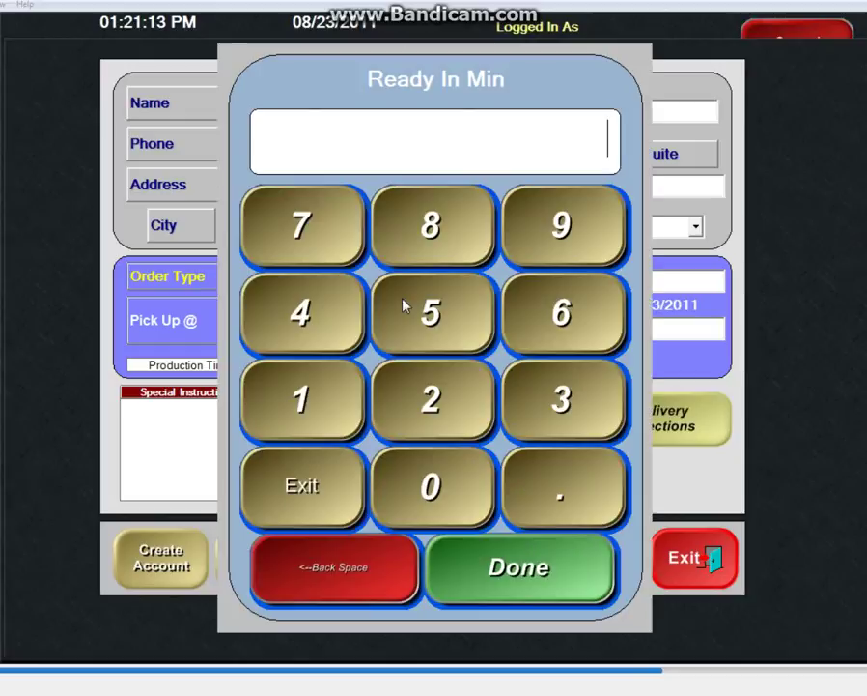
left_click(421, 425)
left_click(450, 322)
left_click(521, 572)
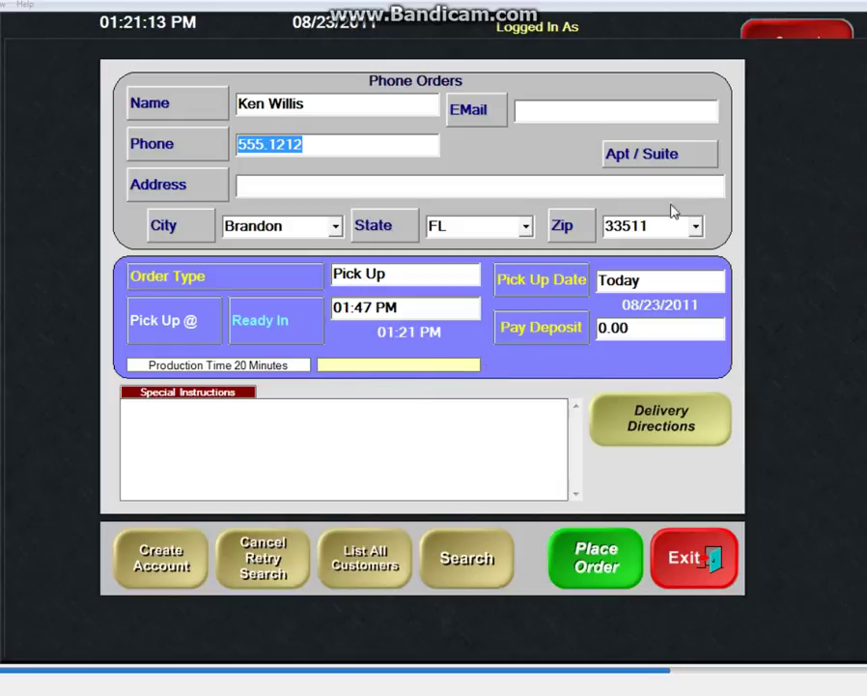
Step: Choose 08/28/2011 as the phone order's pickup date
left_click(549, 282)
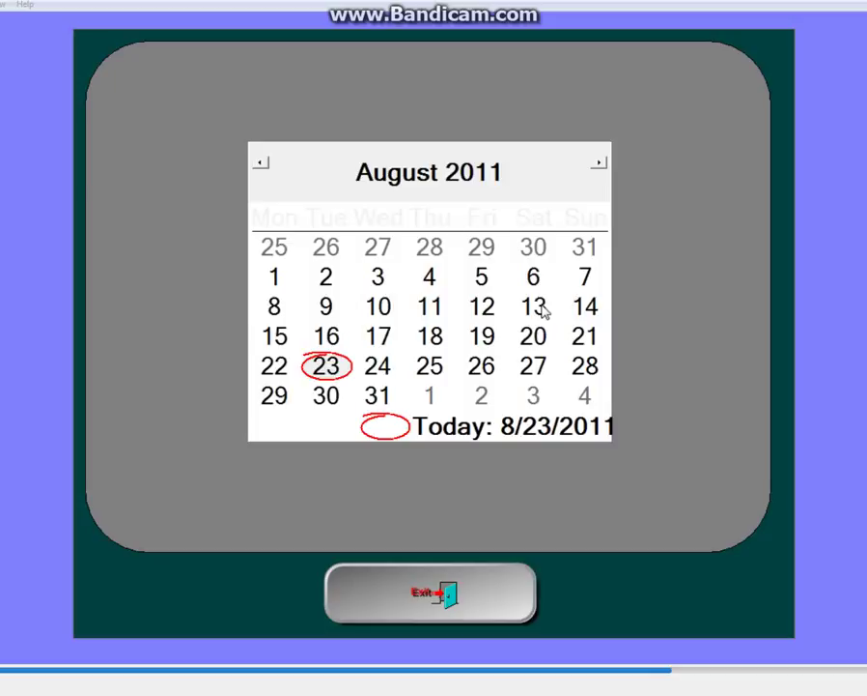
left_click(589, 369)
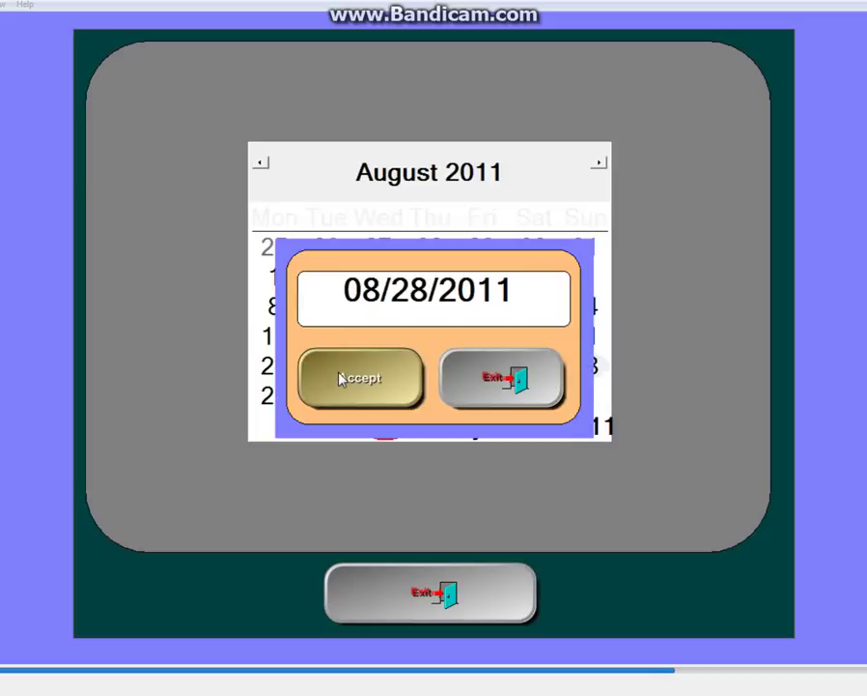
left_click(491, 399)
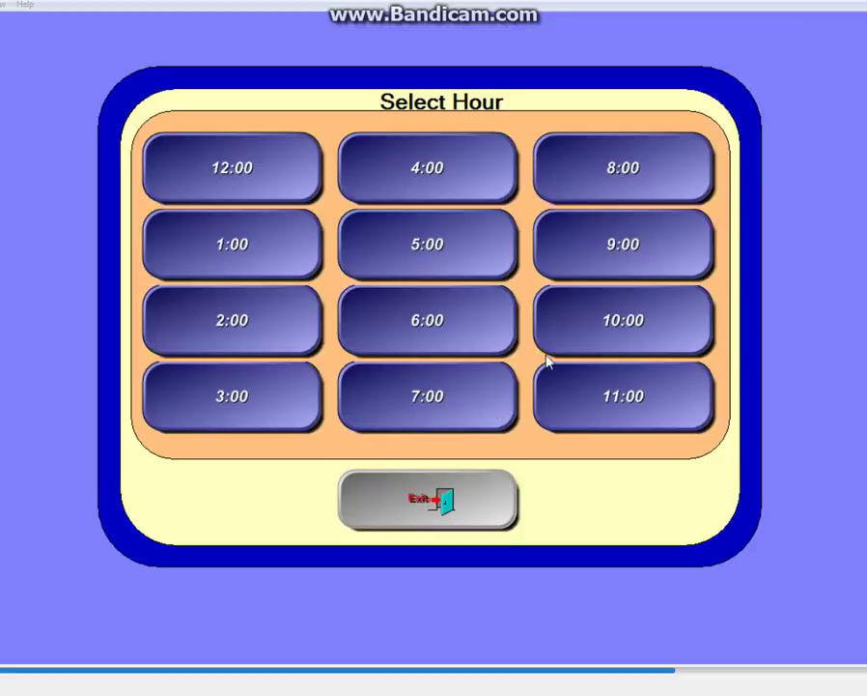
Step: Set the pickup hour to 04:00 PM
left_click(459, 184)
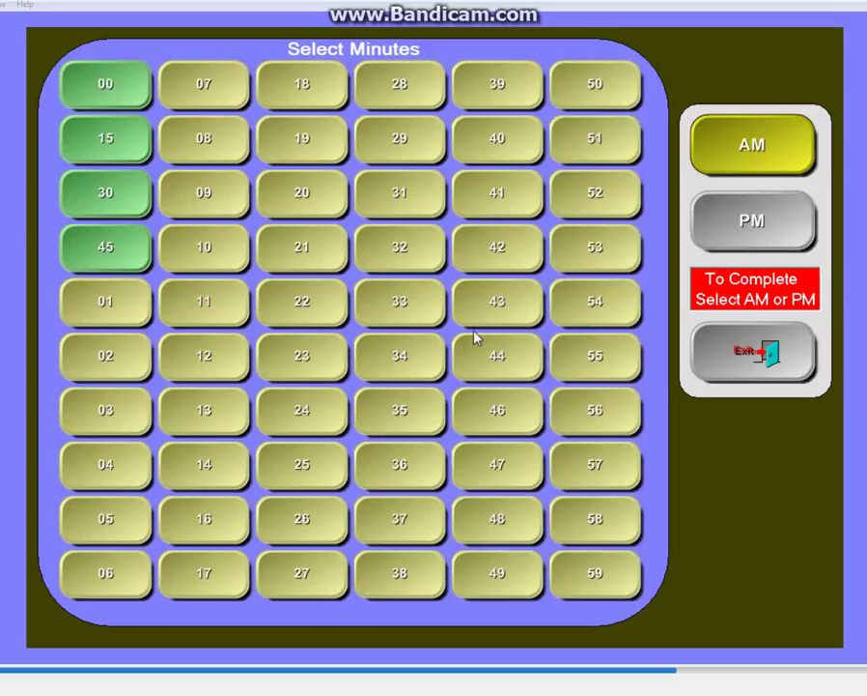
left_click(794, 203)
left_click(383, 379)
Step: Pay a 100.00 cash deposit on the phone order, then place the order
left_click(542, 327)
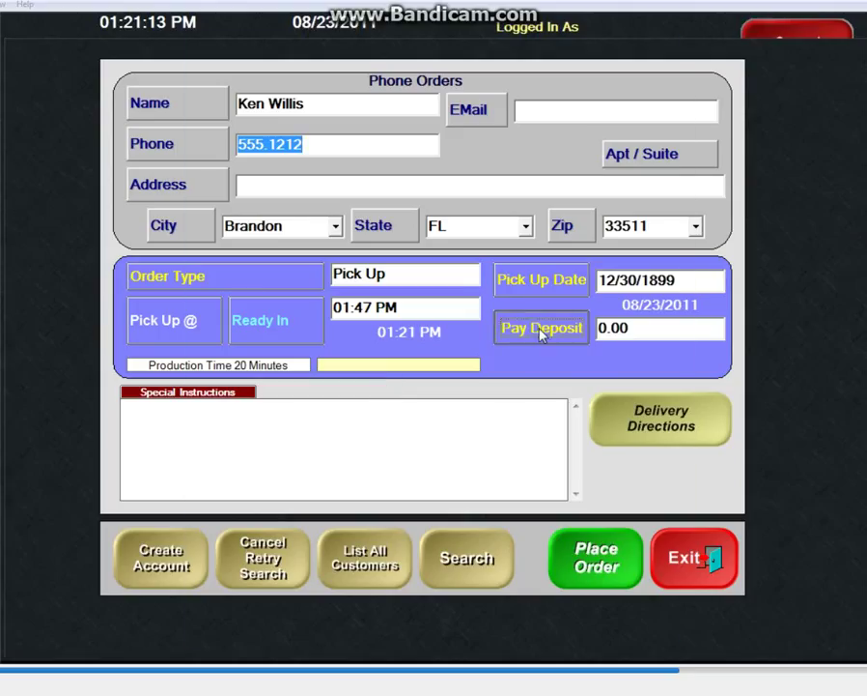
left_click(322, 121)
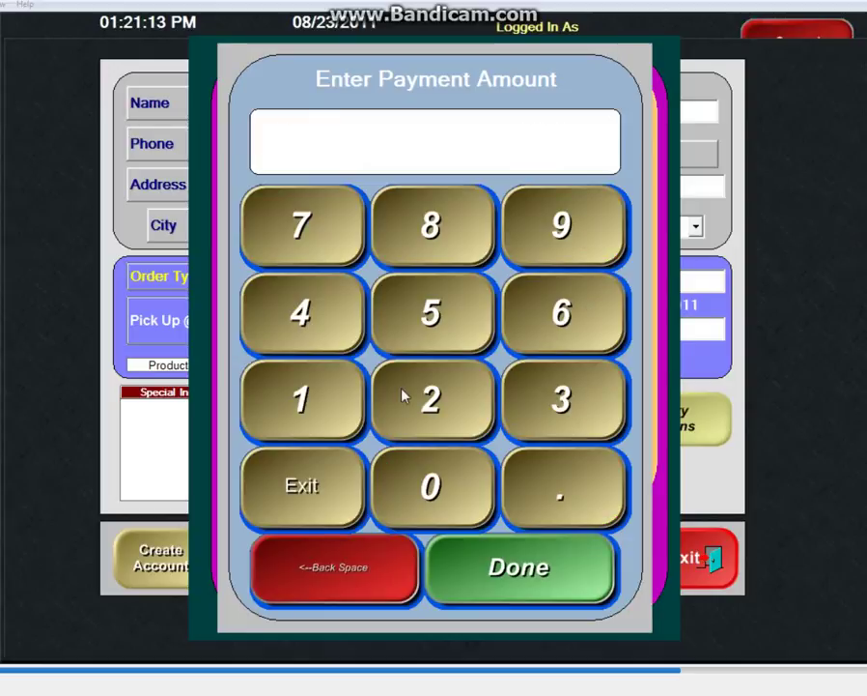
left_click(340, 396)
left_click(406, 483)
left_click(407, 484)
left_click(551, 491)
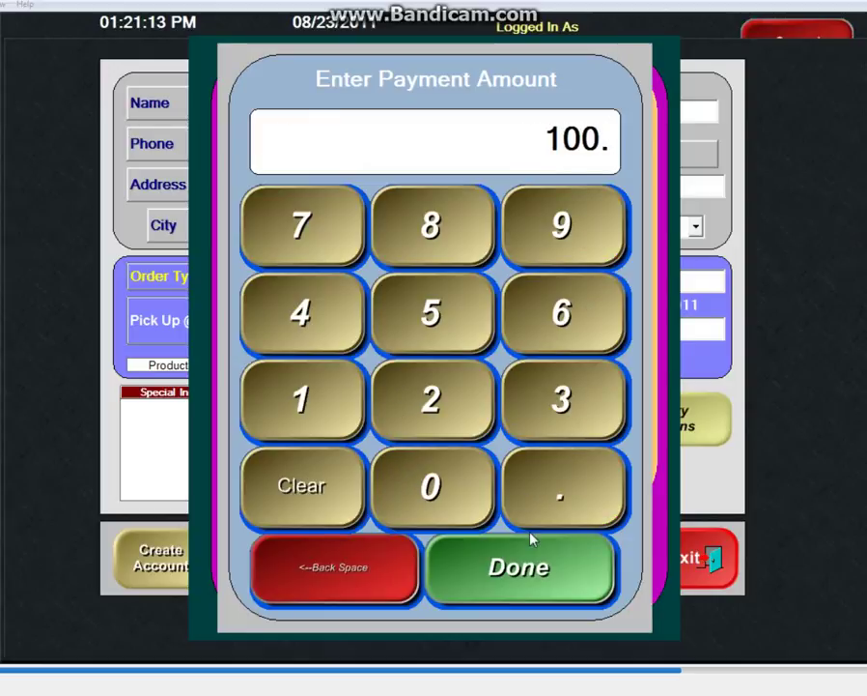
left_click(488, 589)
left_click(387, 417)
left_click(329, 423)
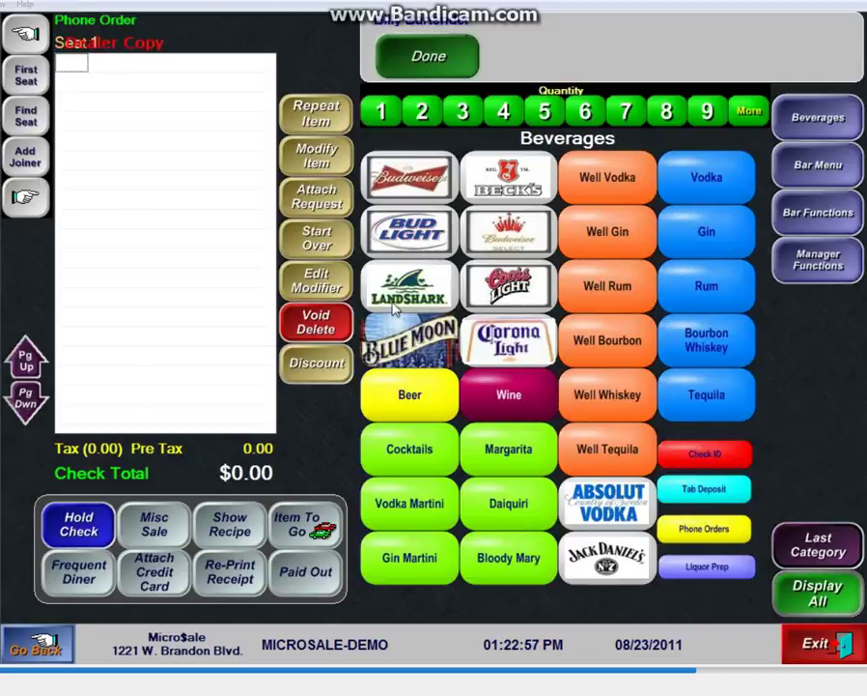
Step: Add a medium 2 Topping pizza with green pepper and pepperoni to the order
left_click(819, 164)
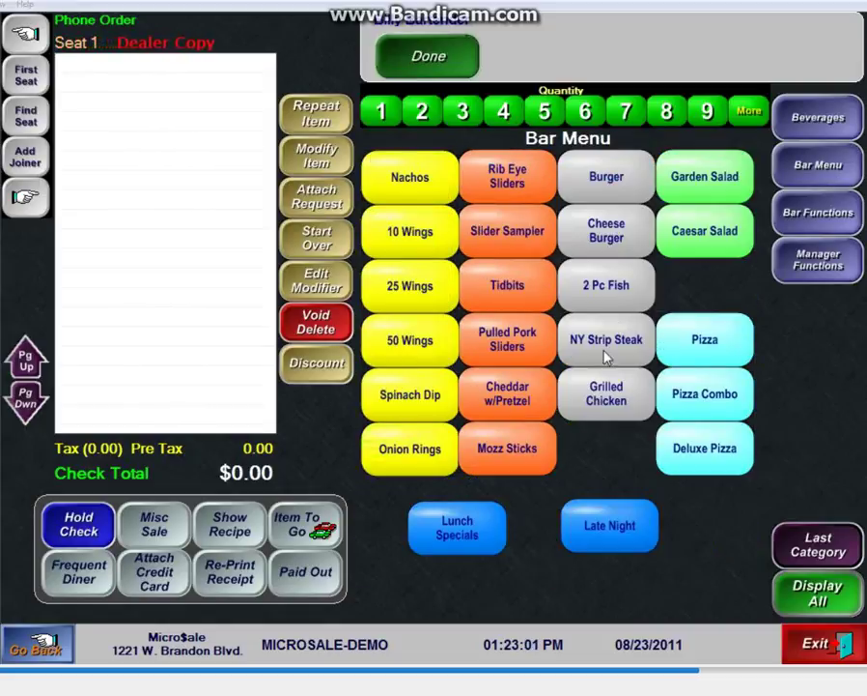
left_click(715, 348)
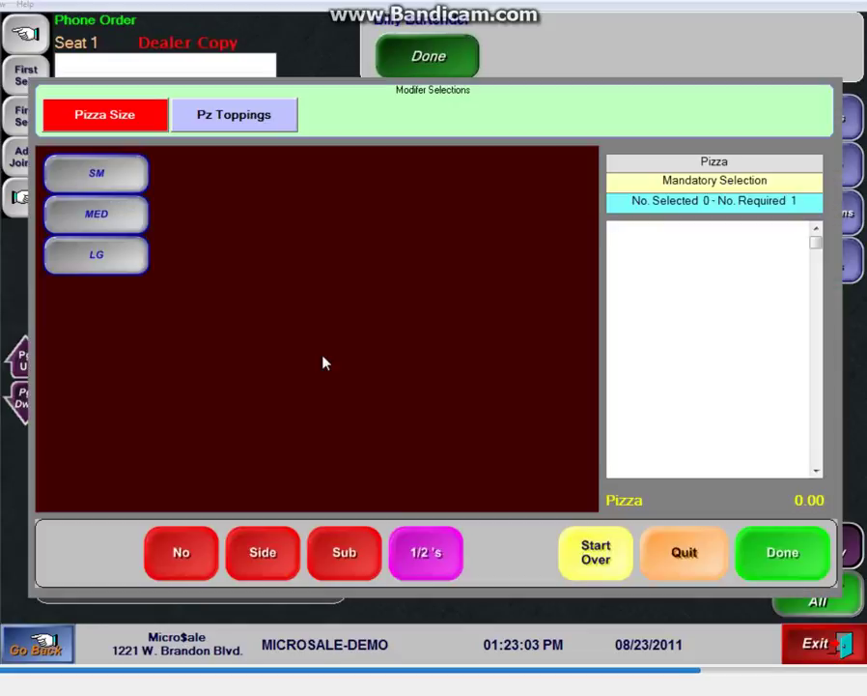
left_click(101, 214)
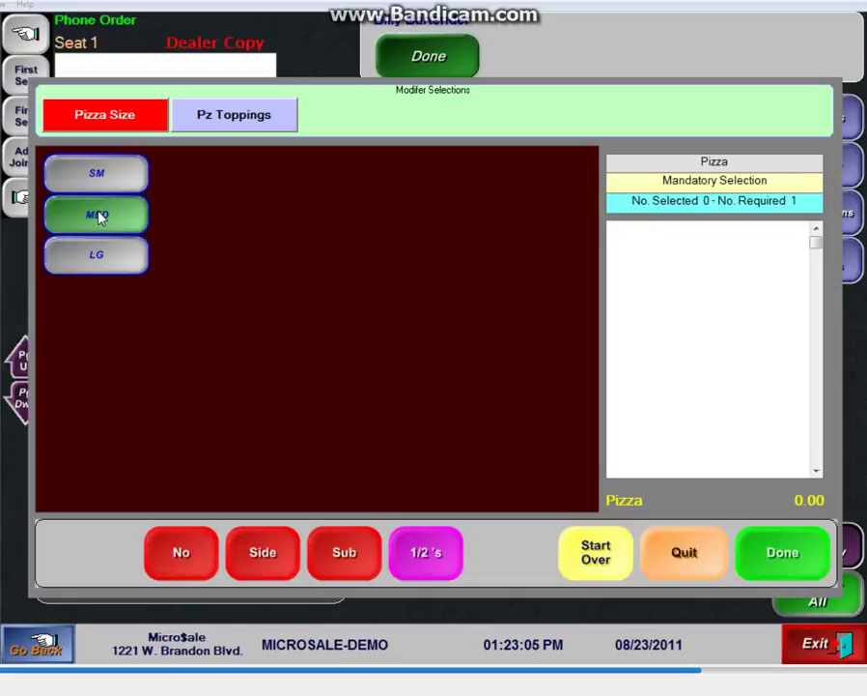
left_click(96, 216)
left_click(201, 261)
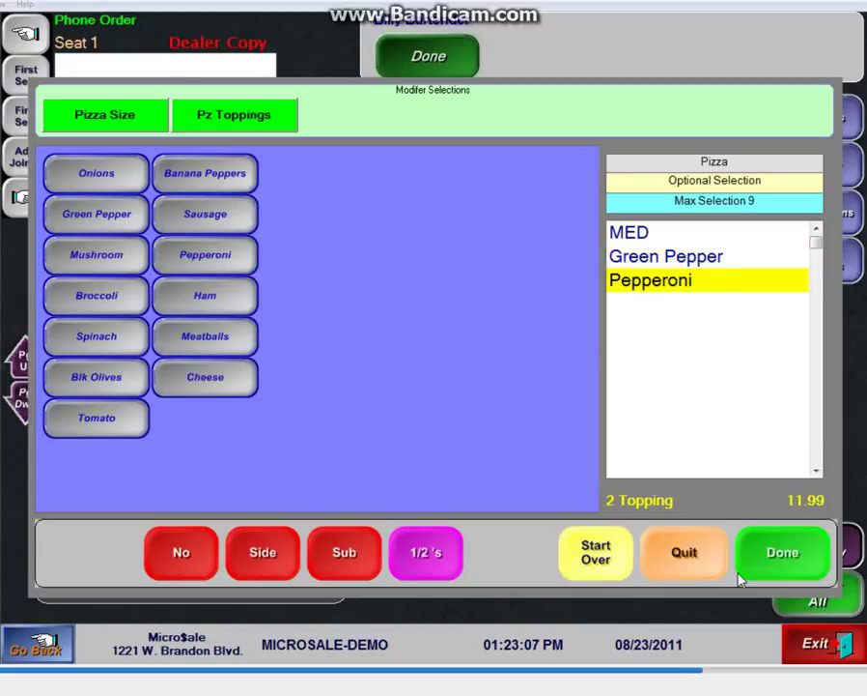
left_click(699, 568)
Step: Add a 22 In Deluxe Pizza with no mushrooms and added jalapenos
left_click(704, 454)
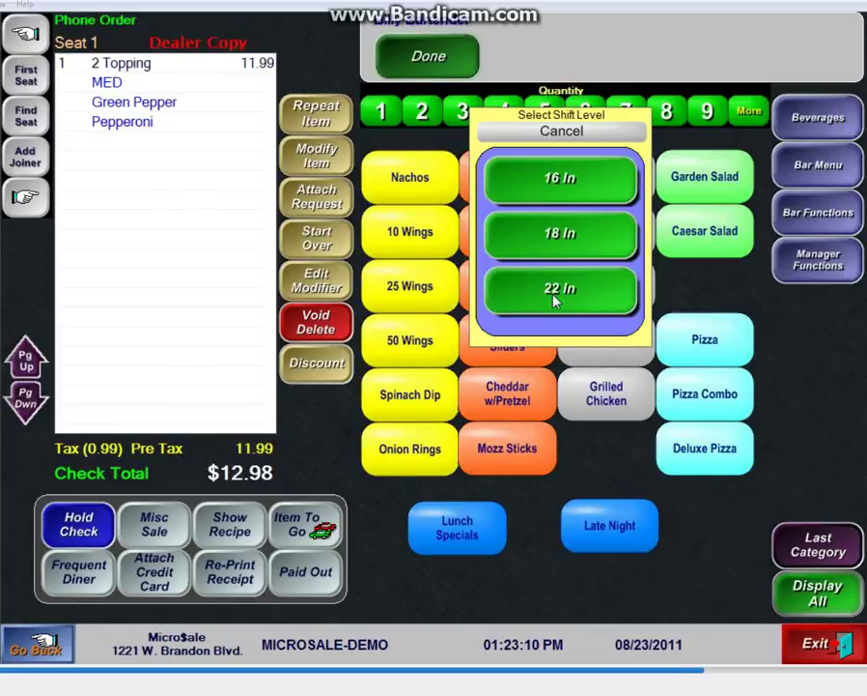
left_click(543, 300)
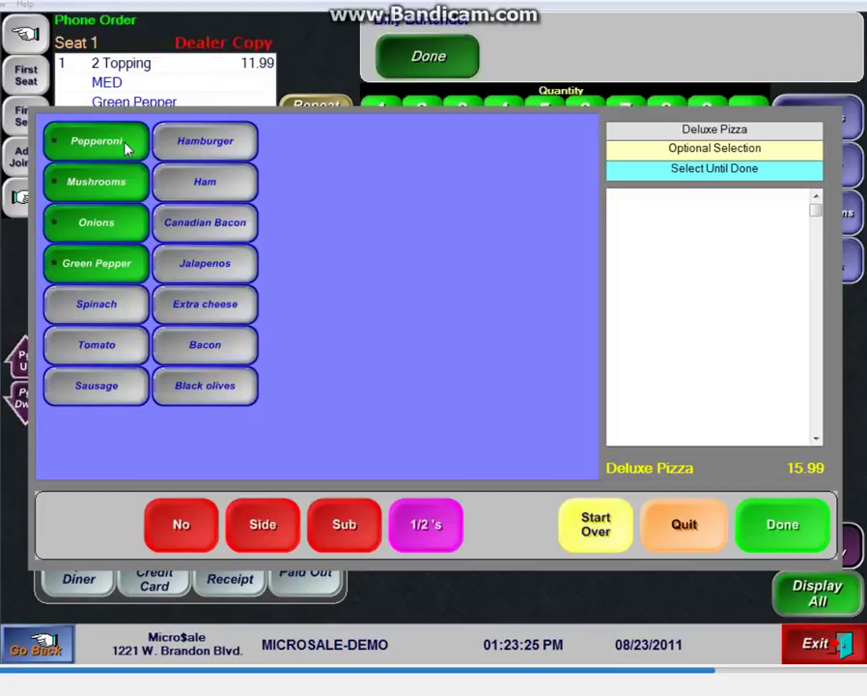
left_click(106, 184)
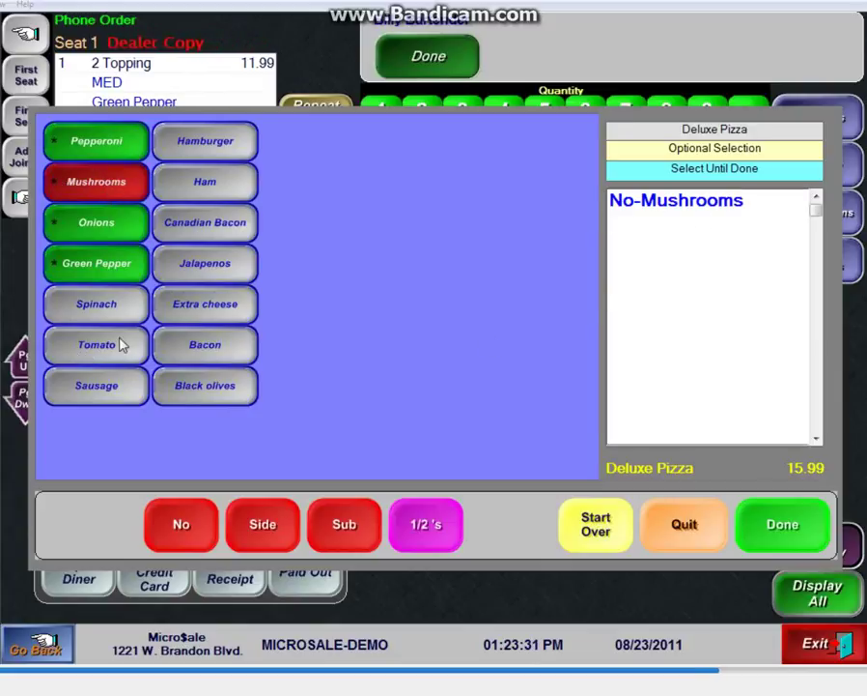
left_click(218, 278)
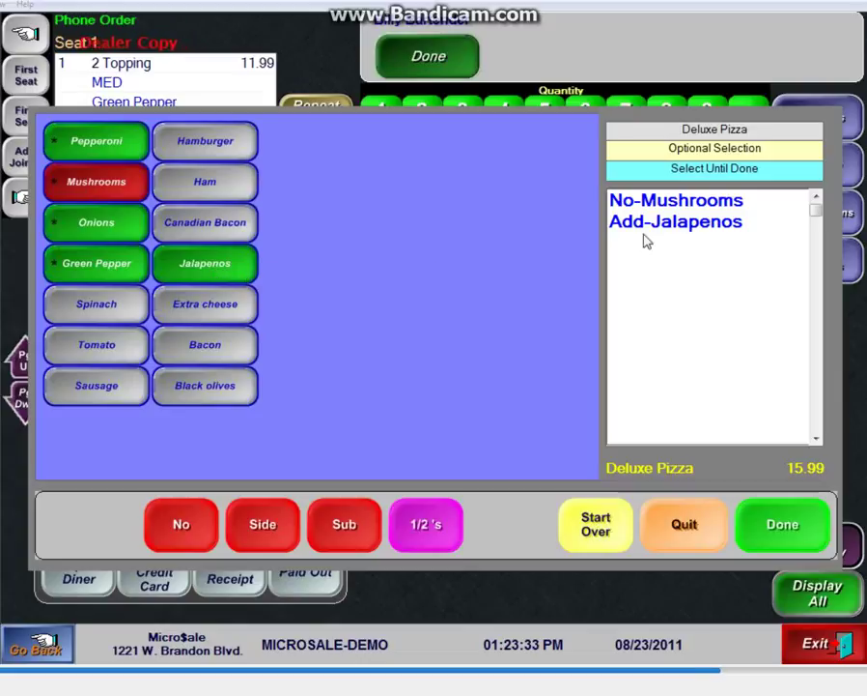
left_click(826, 512)
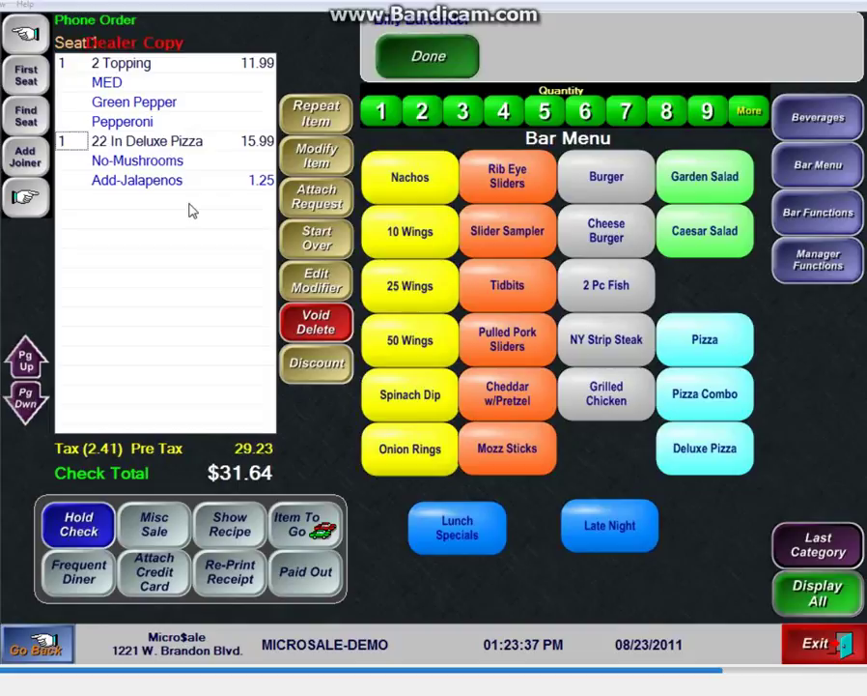
Step: Add an 18 In Deluxe Pizza at 13.99 with standard toppings, bringing the total to $46.79
left_click(288, 280)
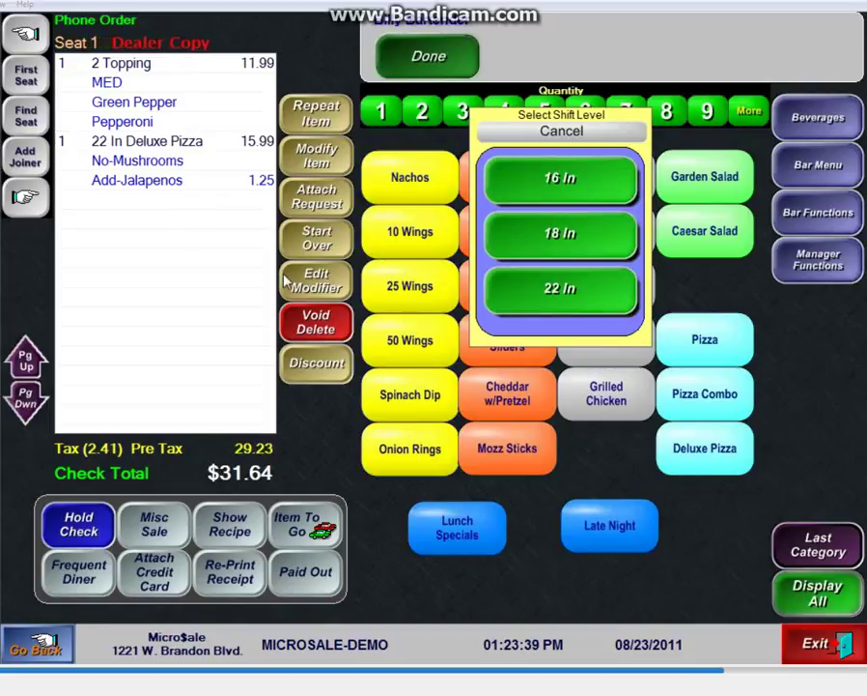
left_click(547, 288)
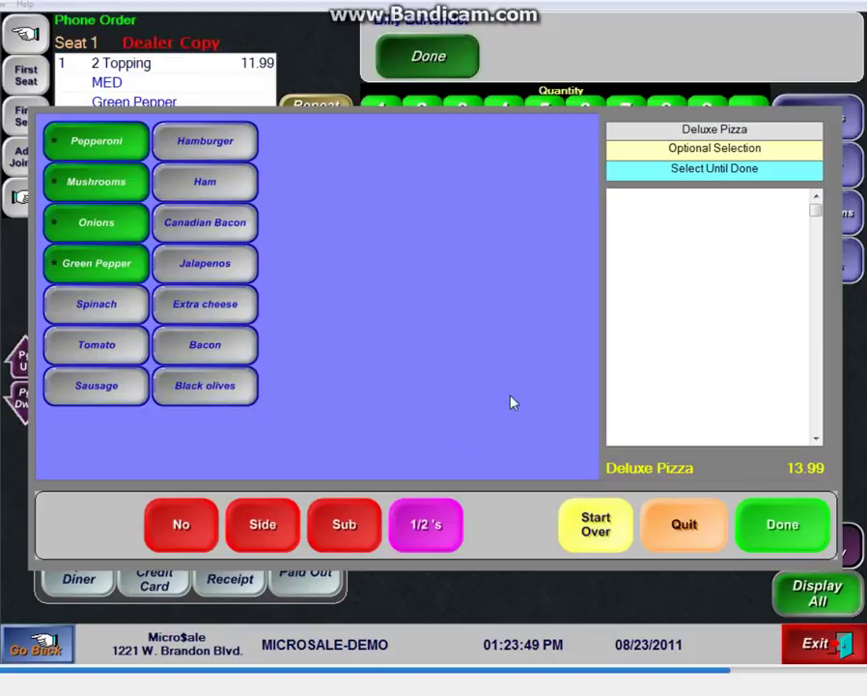
left_click(798, 539)
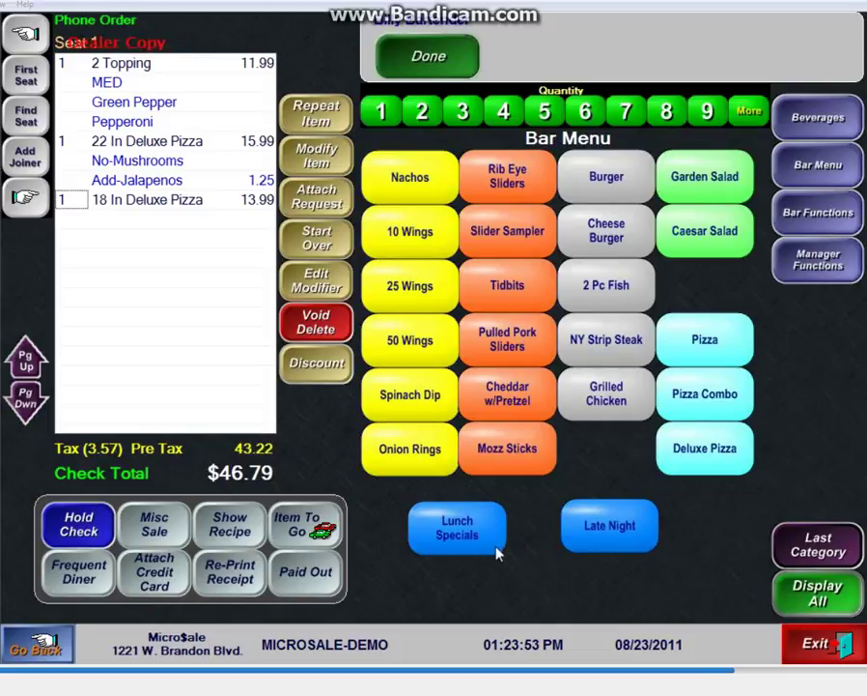
Step: Save the phone order, then reopen the customer's 01:47 PM pickup order from Access Phone Orders
left_click(428, 58)
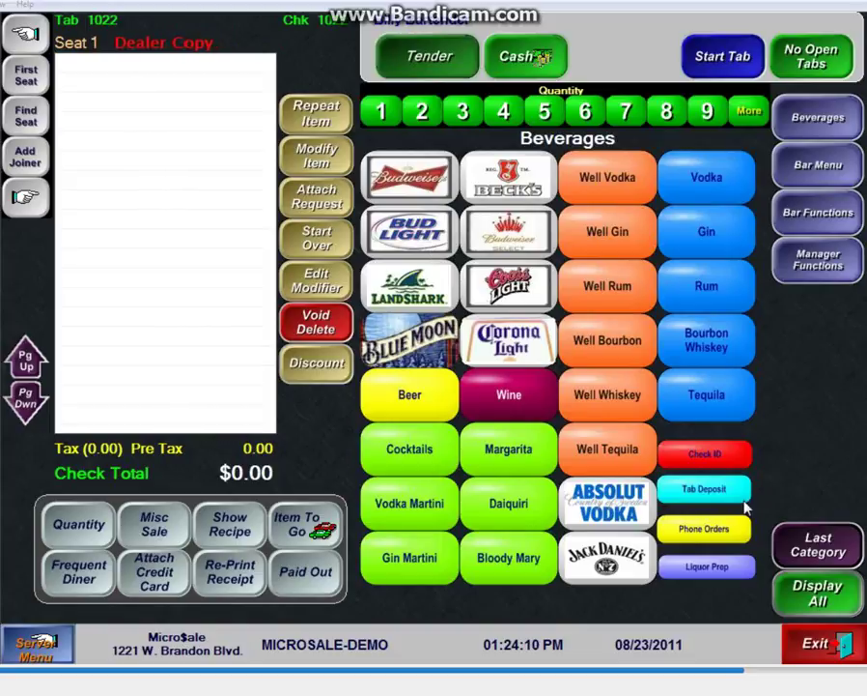
left_click(816, 213)
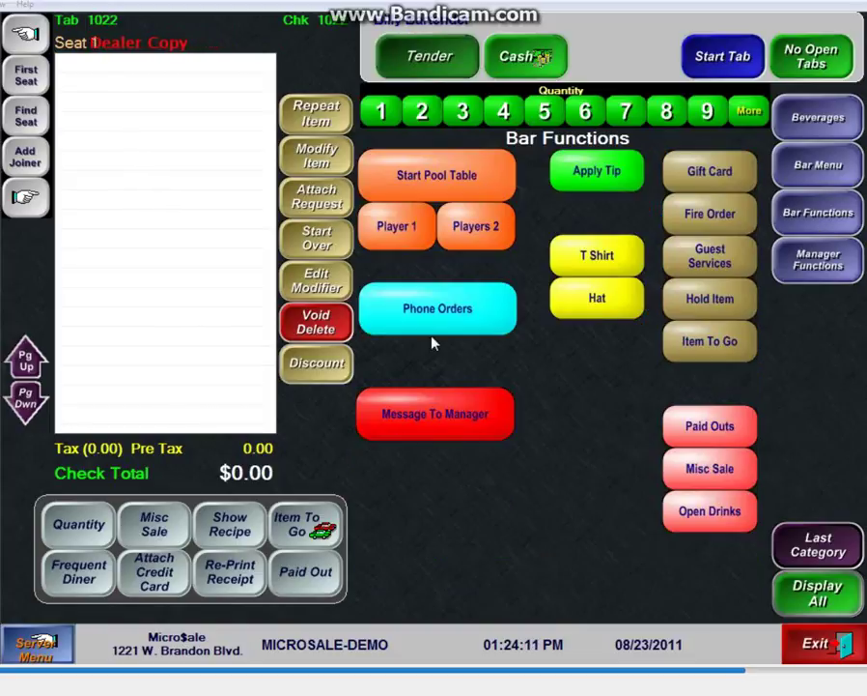
left_click(437, 322)
left_click(412, 344)
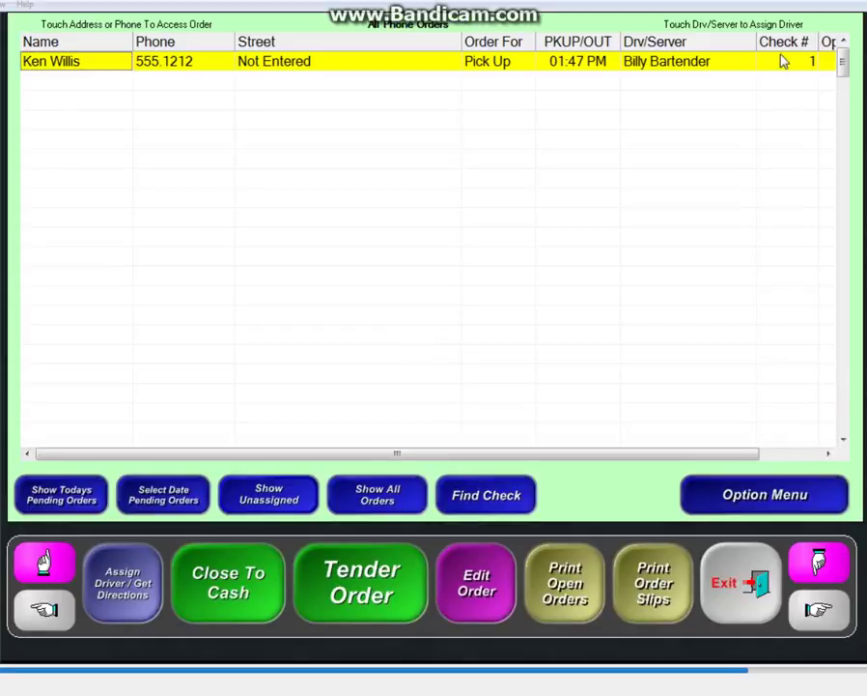
left_click_drag(633, 458, 823, 141)
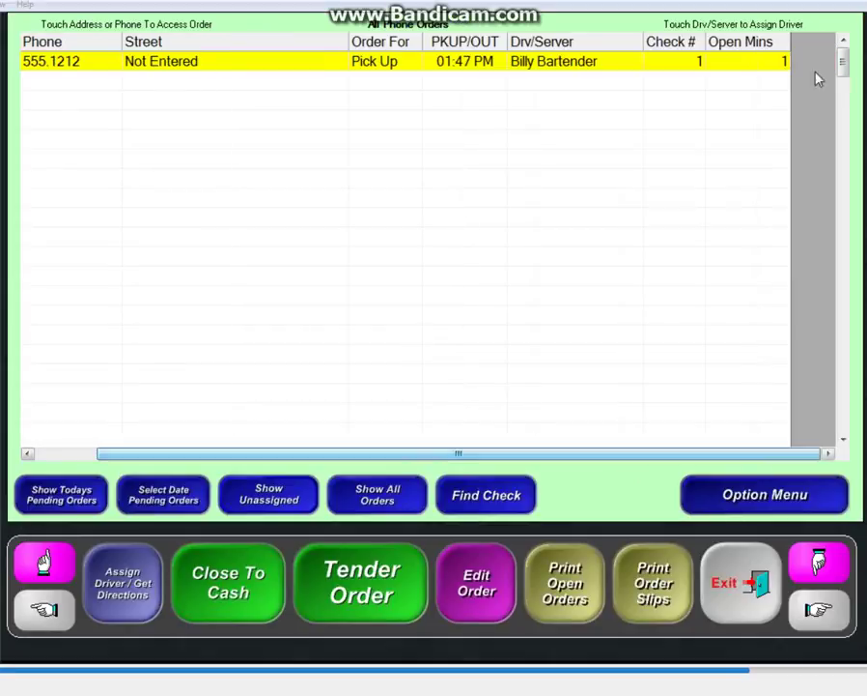
left_click_drag(527, 454, 328, 479)
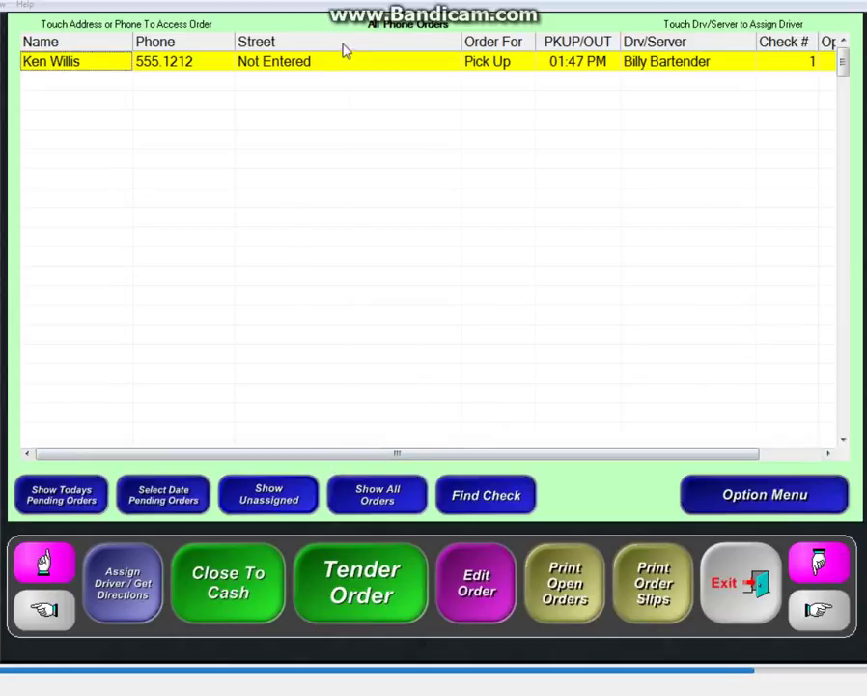
left_click(298, 62)
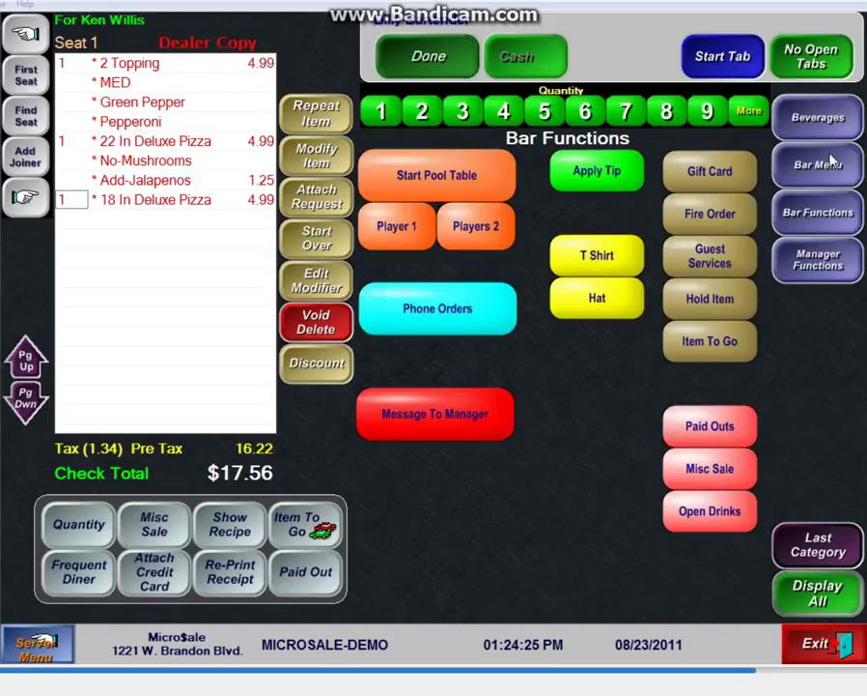
Step: Add a Pitcher Bud Light to the pickup order, bringing it to $27.25, and save it
left_click(820, 118)
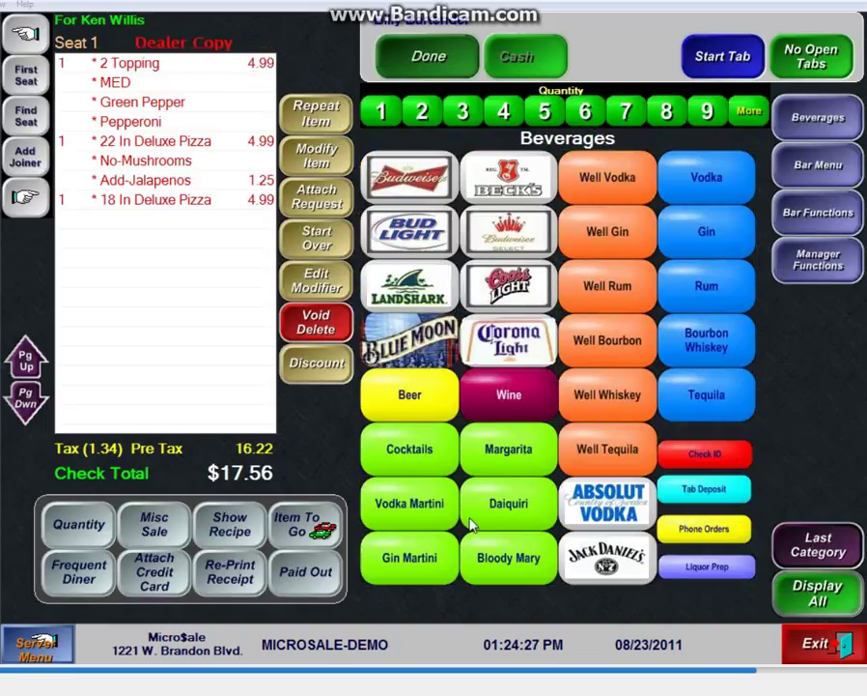
left_click(415, 237)
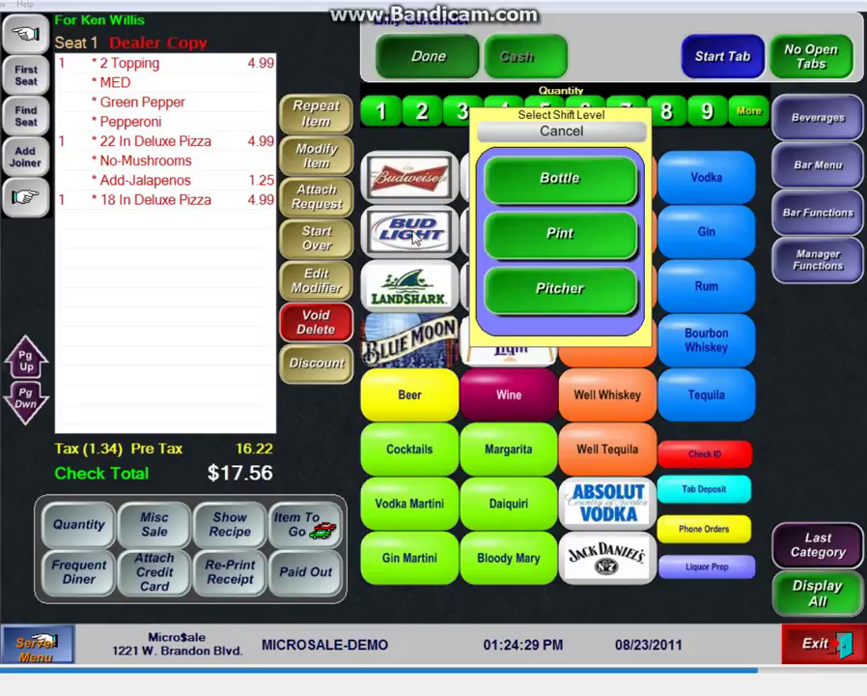
left_click(582, 290)
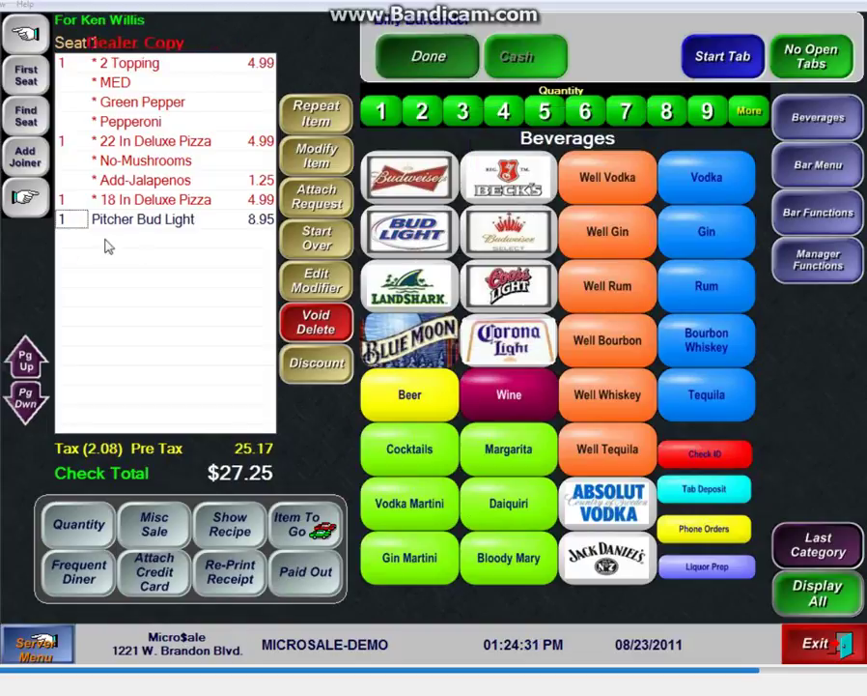
left_click(411, 62)
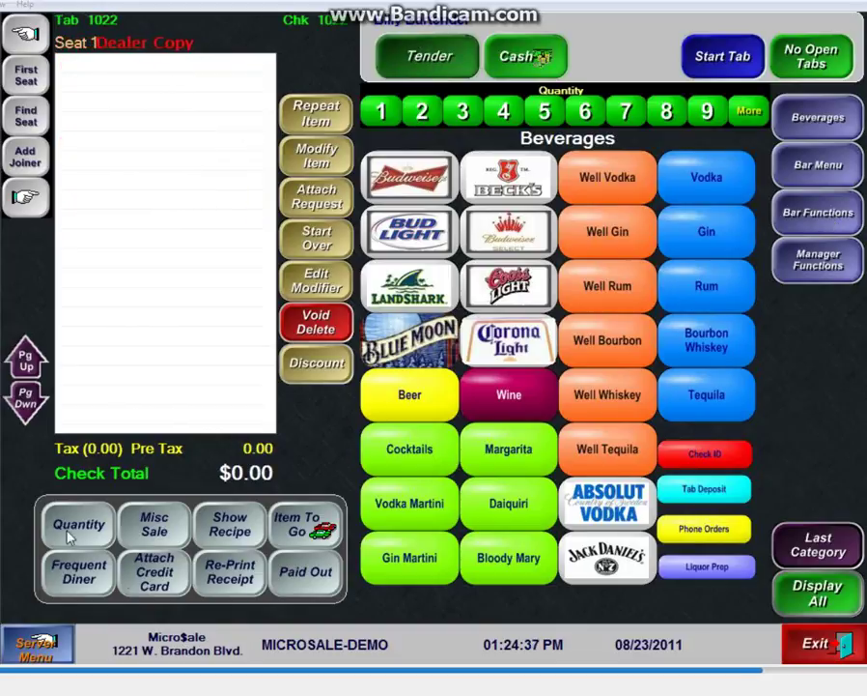
left_click(819, 221)
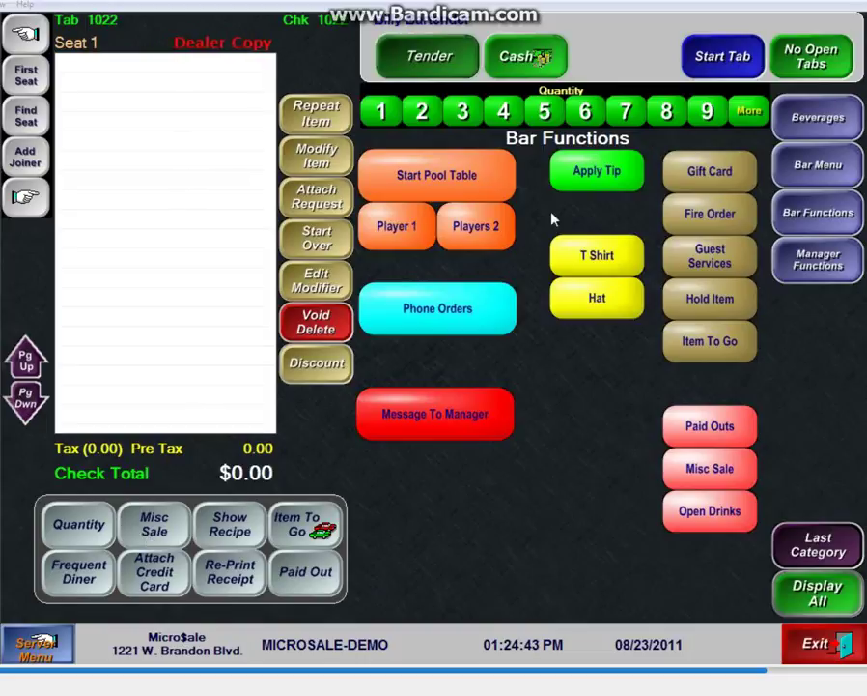
Step: Bring the pickup order to tender showing its 100.00 deposit, then cancel the tender
left_click(474, 328)
left_click(392, 355)
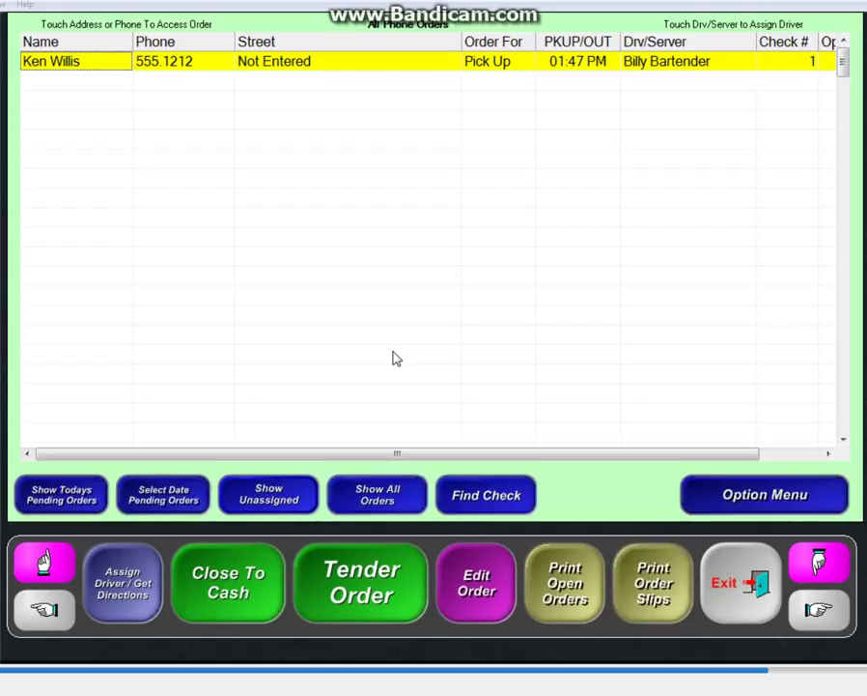
left_click(351, 583)
left_click(299, 64)
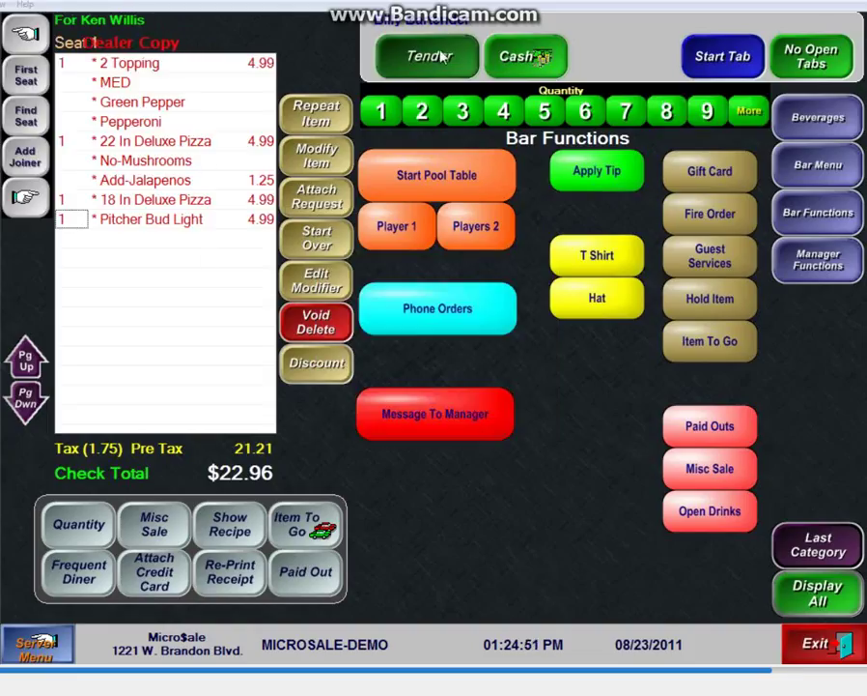
left_click(429, 58)
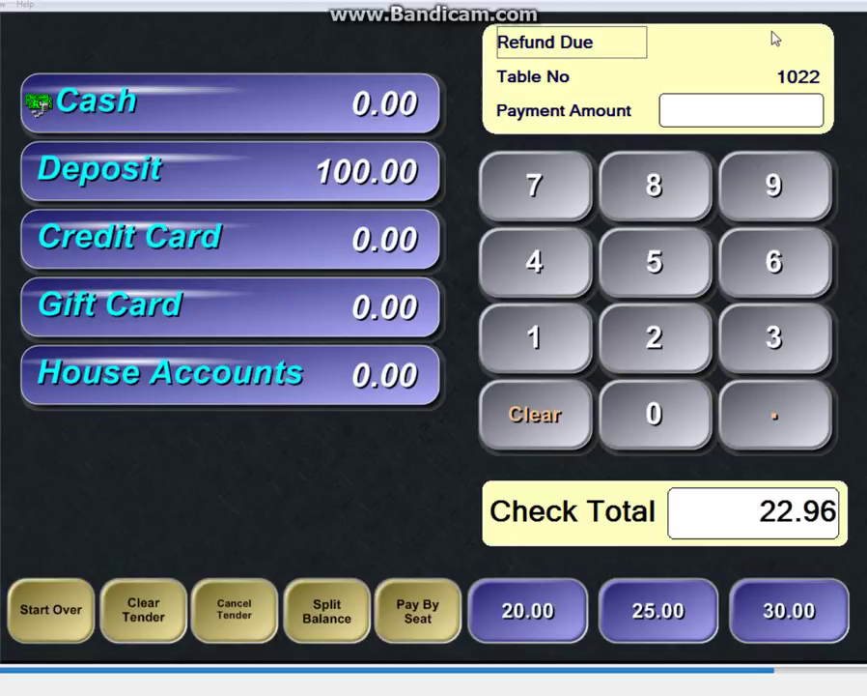
left_click(236, 614)
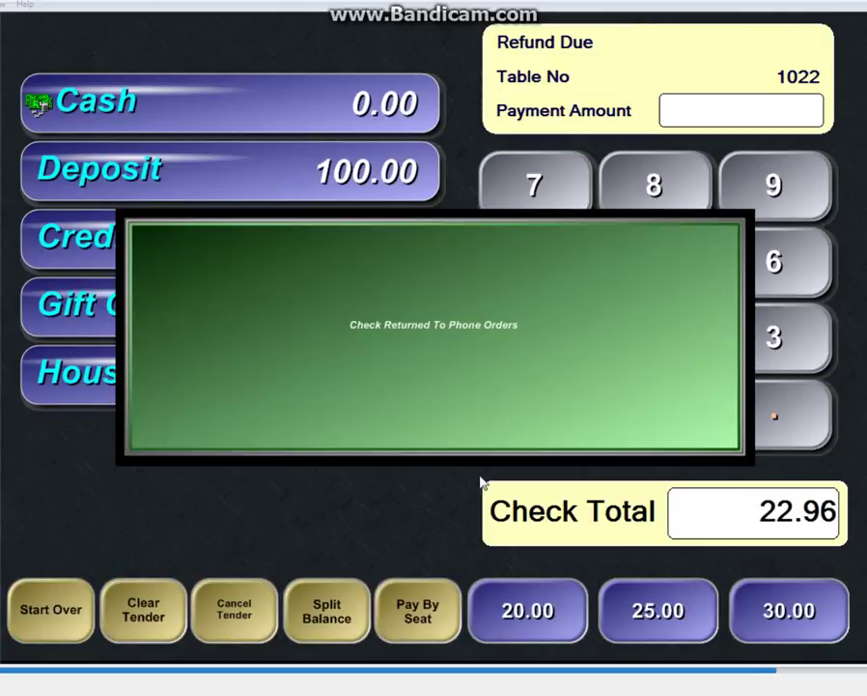